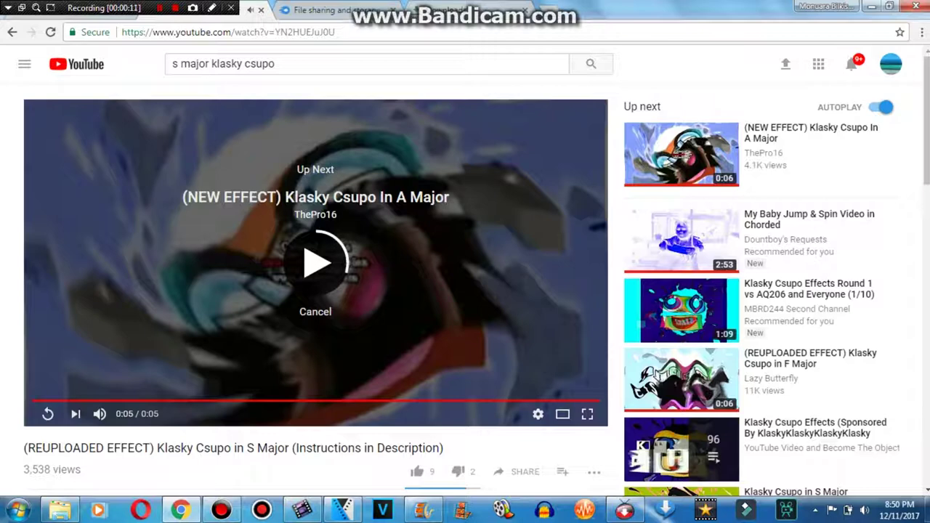
# Replay the S Major effect video to about 0:02, then expand its description to show the effect instructions
pyautogui.click(183, 401)
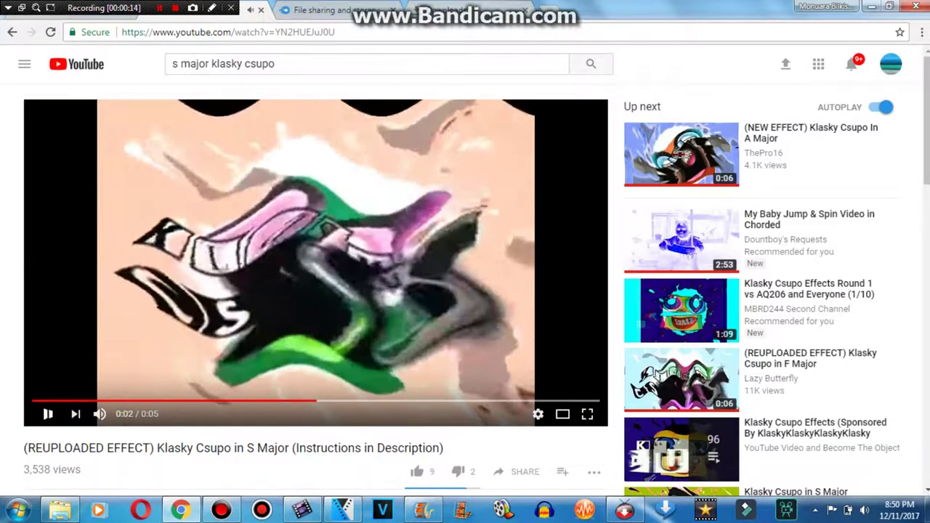
pyautogui.press('space')
pyautogui.click(268, 401)
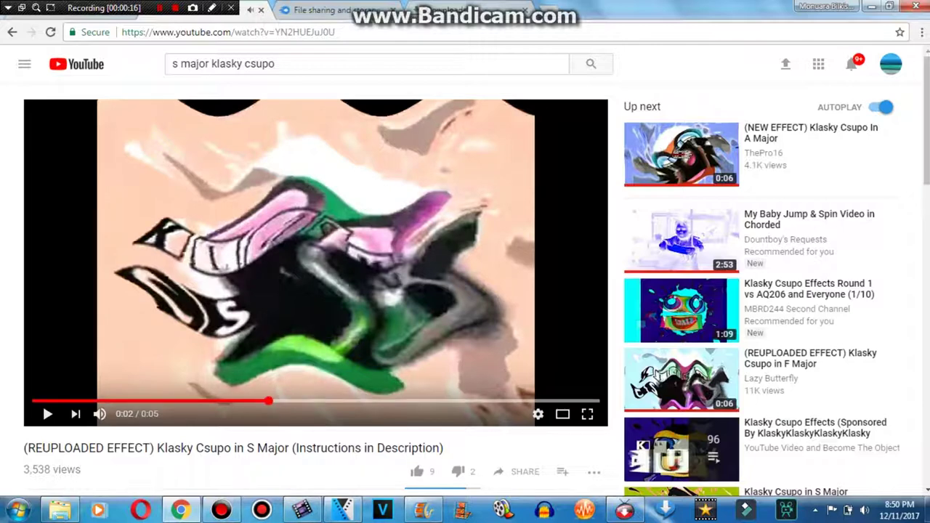
pyautogui.click(296, 400)
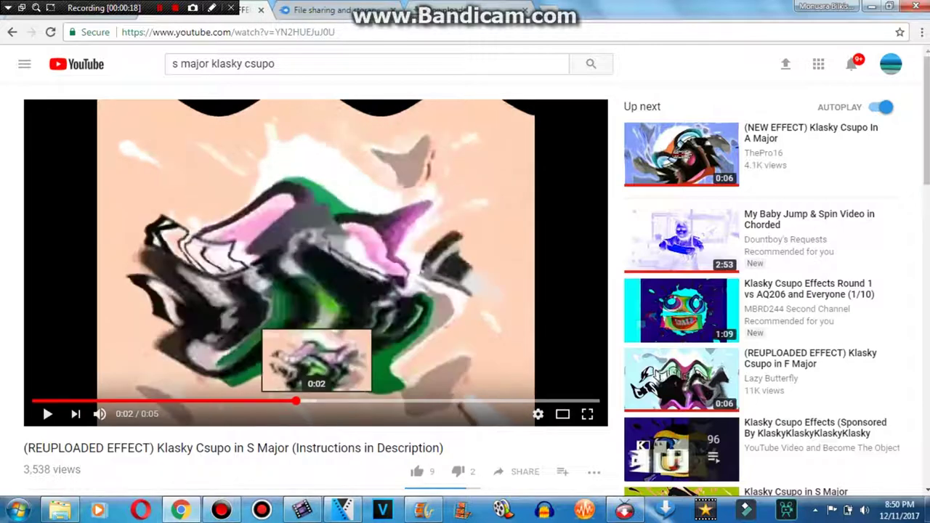
pyautogui.click(305, 400)
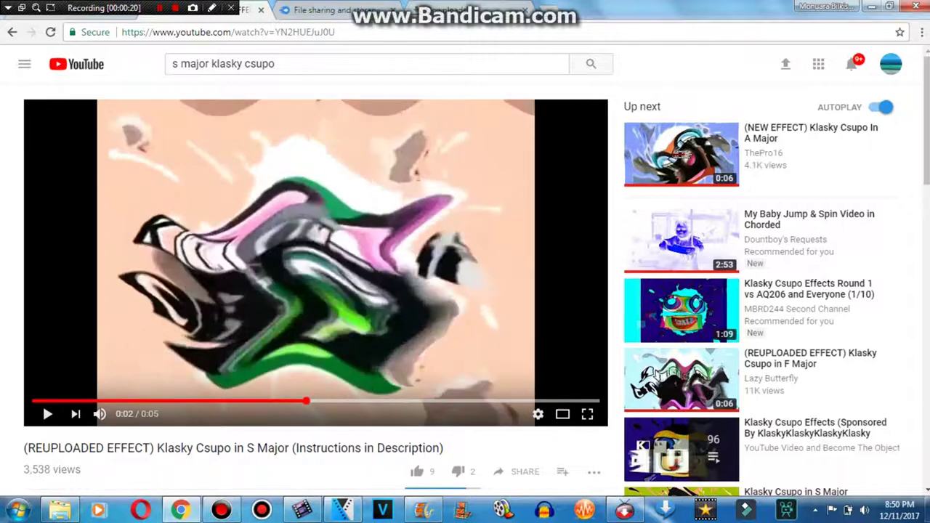
pyautogui.scroll(-5, 465, 291)
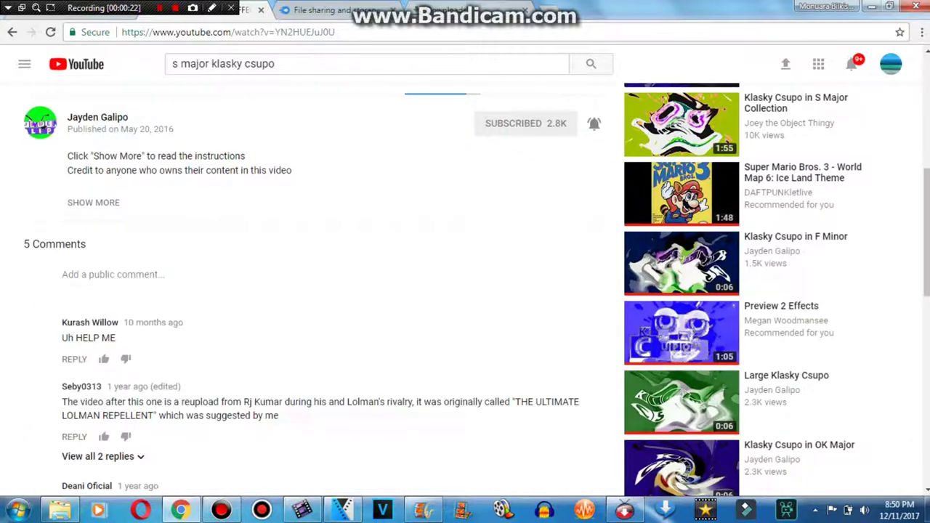
pyautogui.click(94, 202)
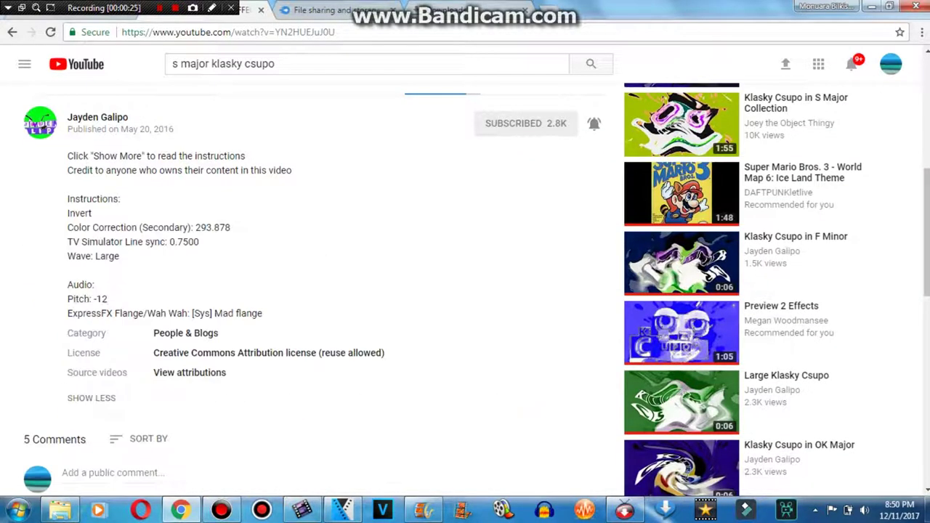
# Switch to VEGAS and apply the Invert effect with its (Default) preset to the video event on track 1
pyautogui.hotkey('alt', 'Tab')
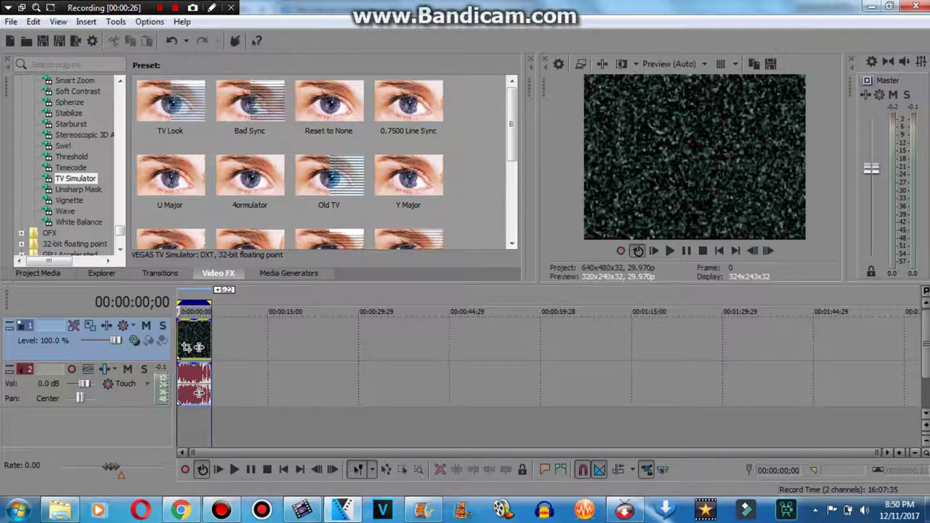
pyautogui.scroll(15, 69, 163)
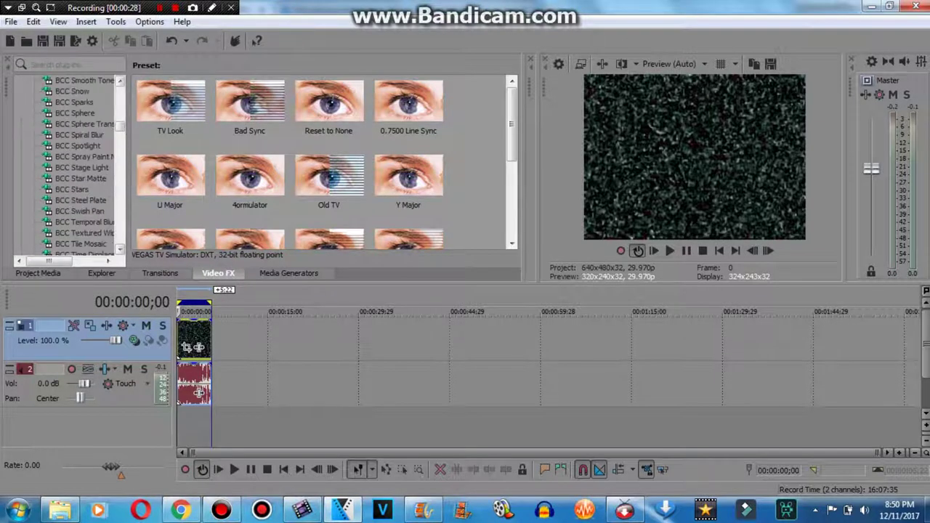
pyautogui.scroll(-5, 69, 163)
pyautogui.click(65, 200)
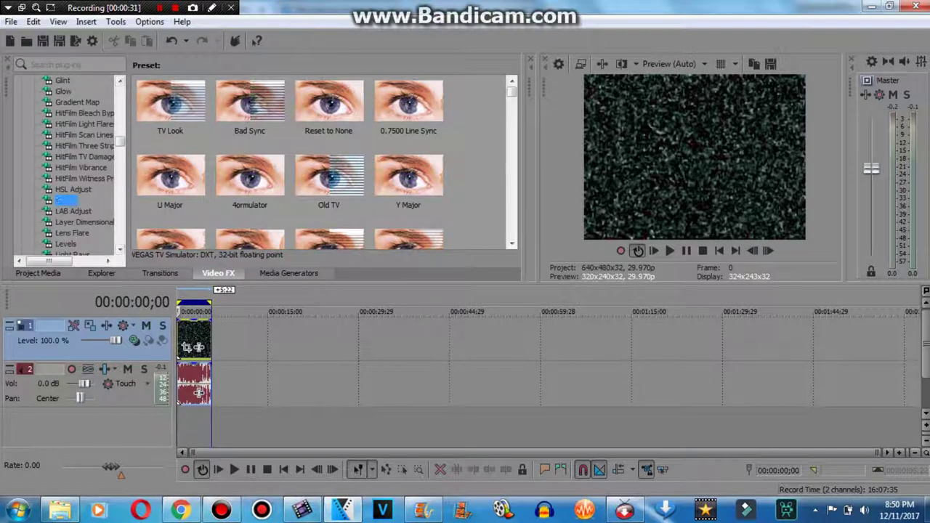
pyautogui.click(408, 109)
pyautogui.moveTo(171, 105); pyautogui.dragTo(194, 340)
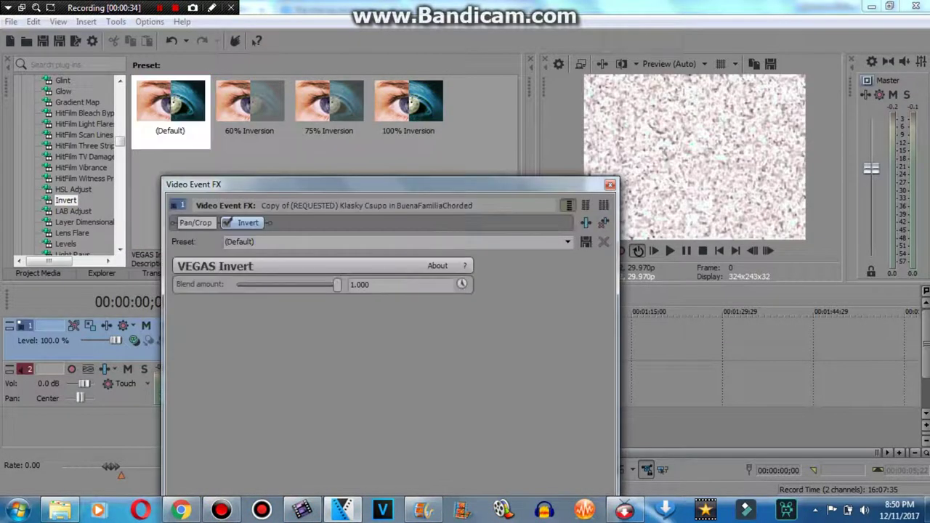
pyautogui.click(532, 39)
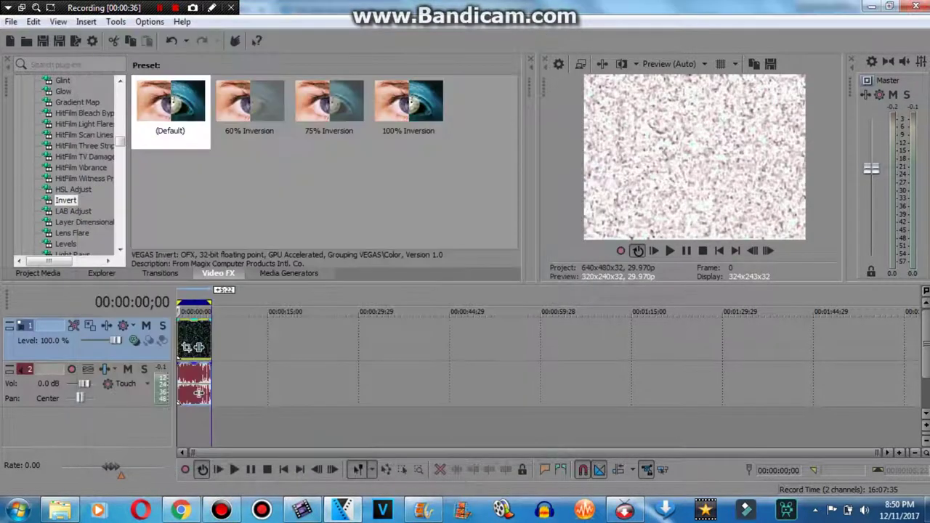
# Apply the Color Corrector (Secondary) effect with the Invert Color preset to the video event
pyautogui.moveTo(120, 146)
pyautogui.mouseDown()
pyautogui.moveTo(120, 110)
pyautogui.moveTo(120, 130)
pyautogui.mouseUp()
pyautogui.scroll(-6, 198, 392)
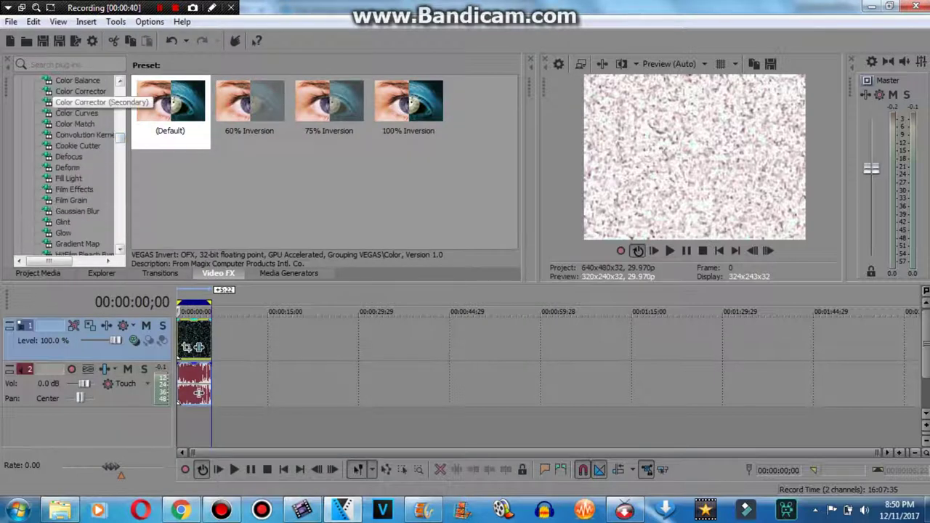
pyautogui.click(83, 103)
pyautogui.click(250, 107)
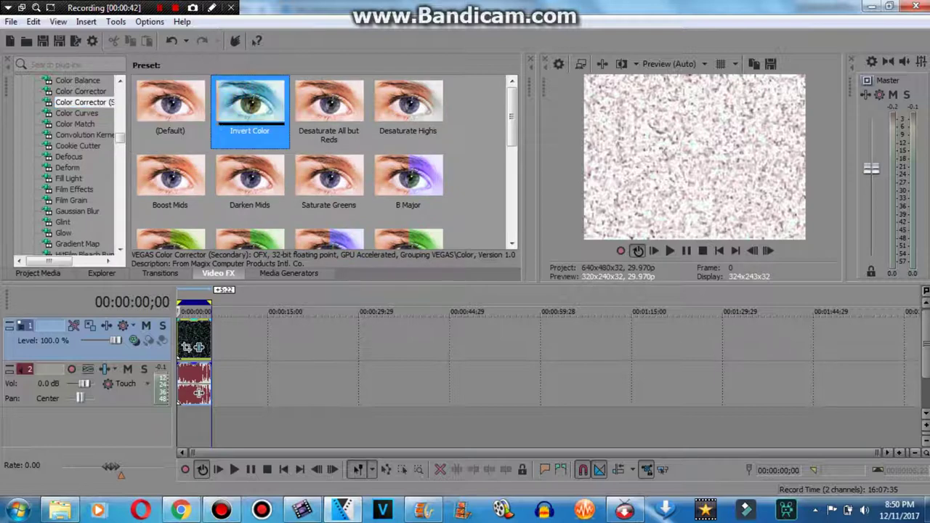
pyautogui.moveTo(250, 107); pyautogui.dragTo(194, 337)
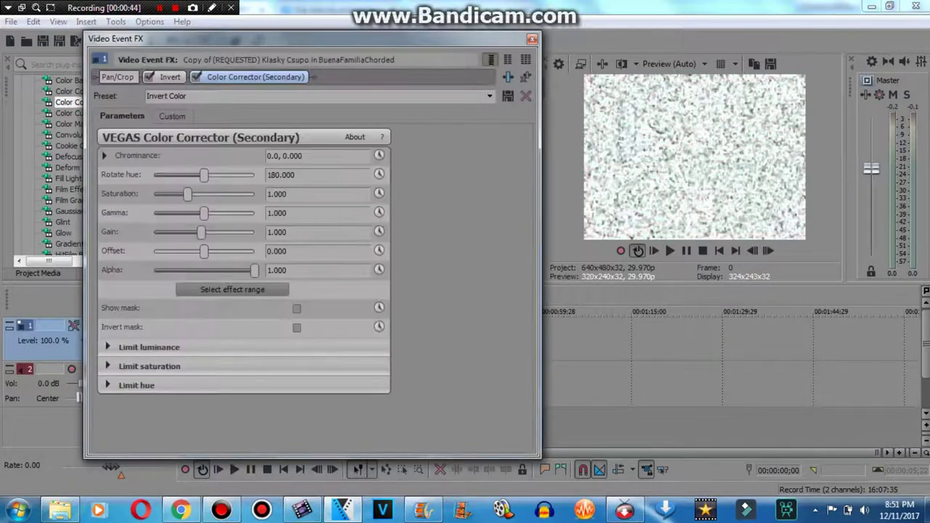
# Switch to Chrome and copy the Color Correction (Secondary) value 293.878 from the video description
pyautogui.click(181, 510)
pyautogui.moveTo(231, 227)
pyautogui.mouseDown()
pyautogui.moveTo(195, 227)
pyautogui.moveTo(199, 242)
pyautogui.moveTo(196, 227)
pyautogui.moveTo(230, 228)
pyautogui.mouseUp()
pyautogui.rightClick(221, 227)
pyautogui.click(243, 237)
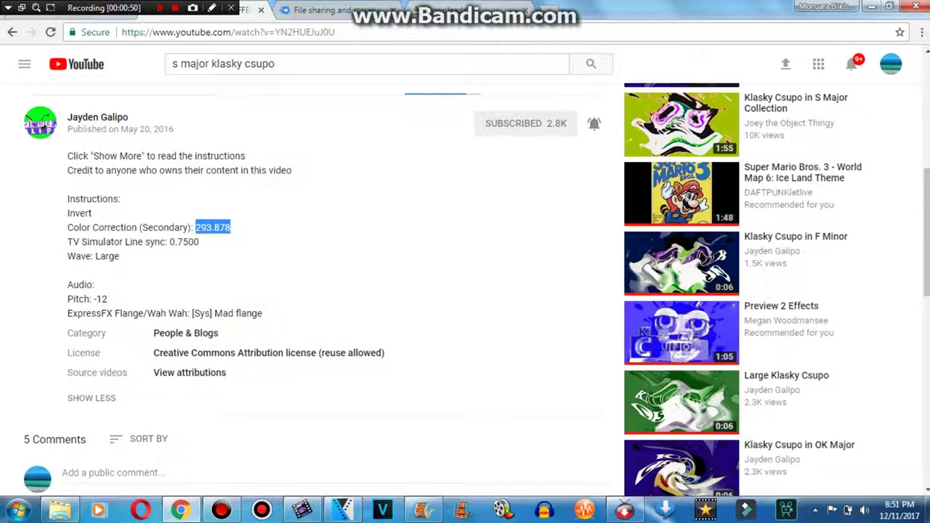
# Return to VEGAS, set the Color Corrector (Secondary) rotate hue to the copied 293.878, and close the effect settings
pyautogui.hotkey('alt', 'Tab')
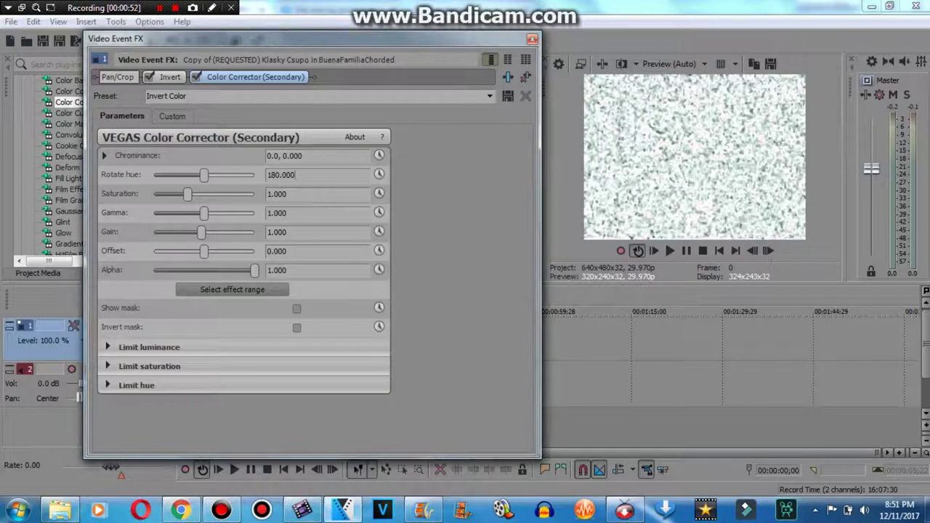
pyautogui.moveTo(295, 175); pyautogui.dragTo(266, 175)
pyautogui.rightClick(297, 175)
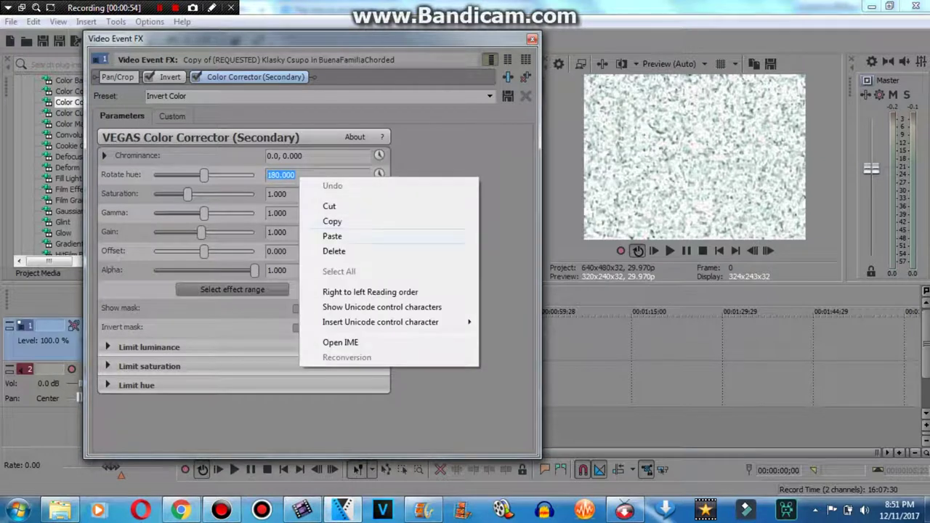
pyautogui.click(333, 237)
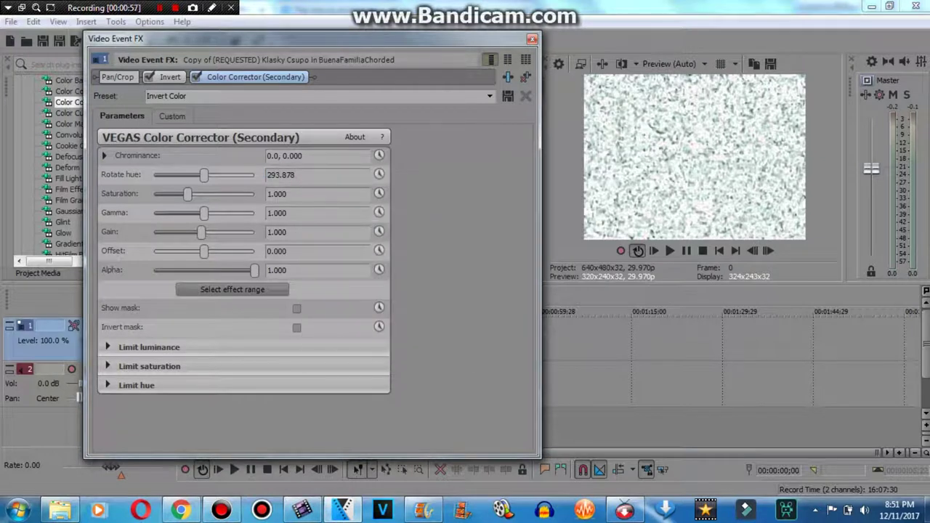
pyautogui.press('Return')
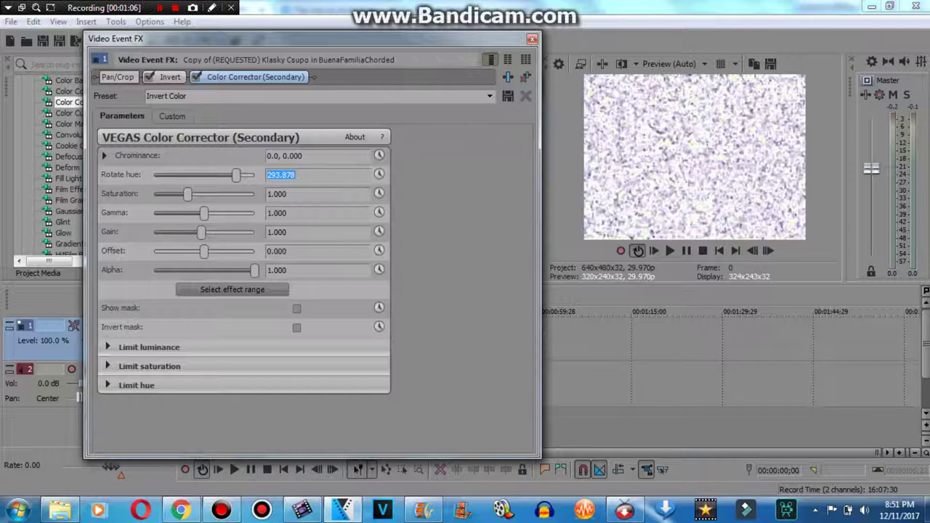
pyautogui.click(533, 40)
# Move the playhead to 00:00:02;25 to preview the logo frame with the color effects
pyautogui.click(198, 392)
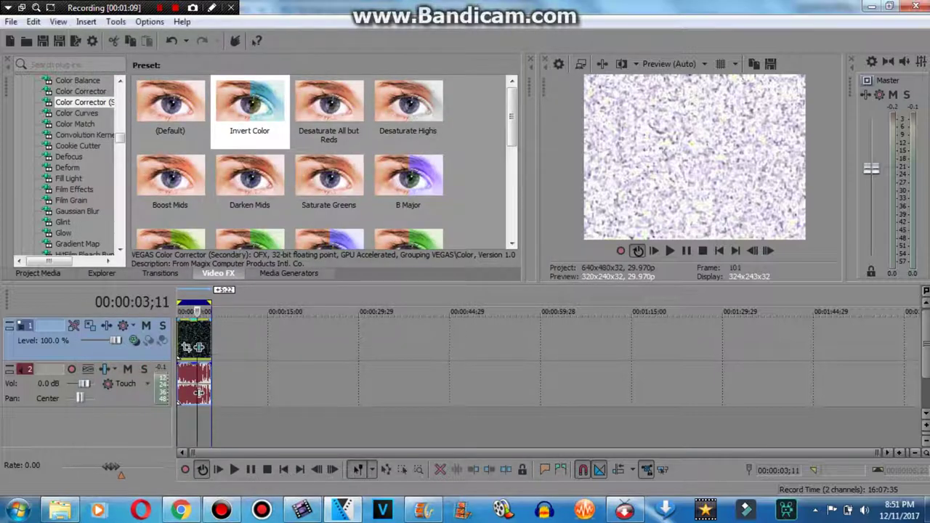
pyautogui.click(195, 392)
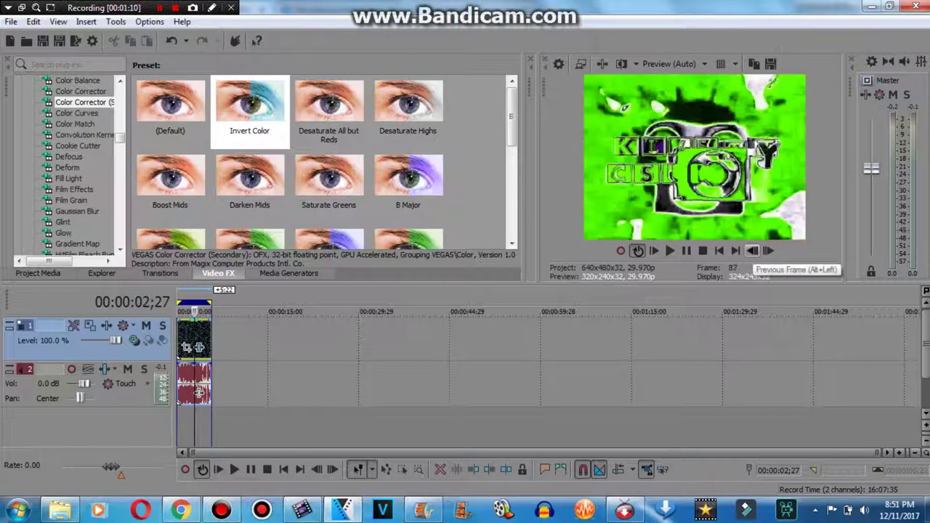
pyautogui.click(752, 251)
pyautogui.click(751, 251)
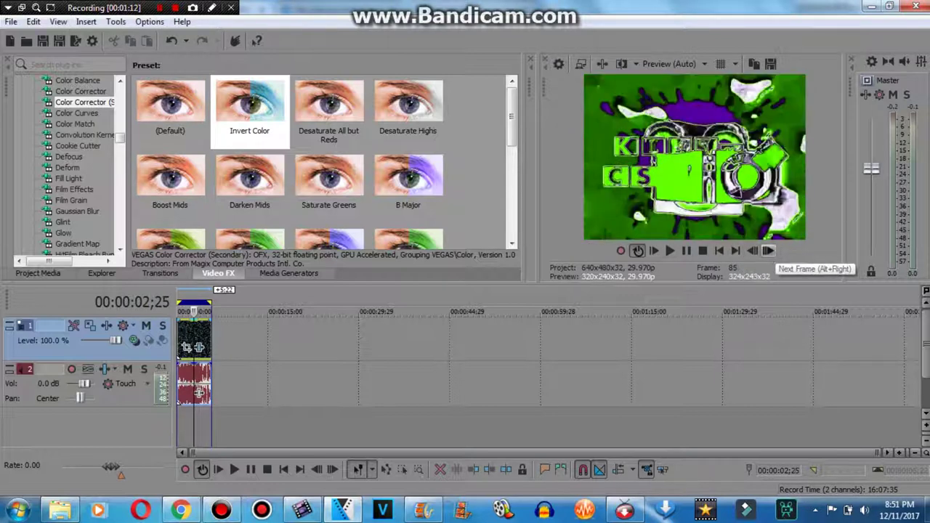
pyautogui.click(768, 250)
pyautogui.click(752, 250)
pyautogui.click(752, 251)
pyautogui.click(767, 250)
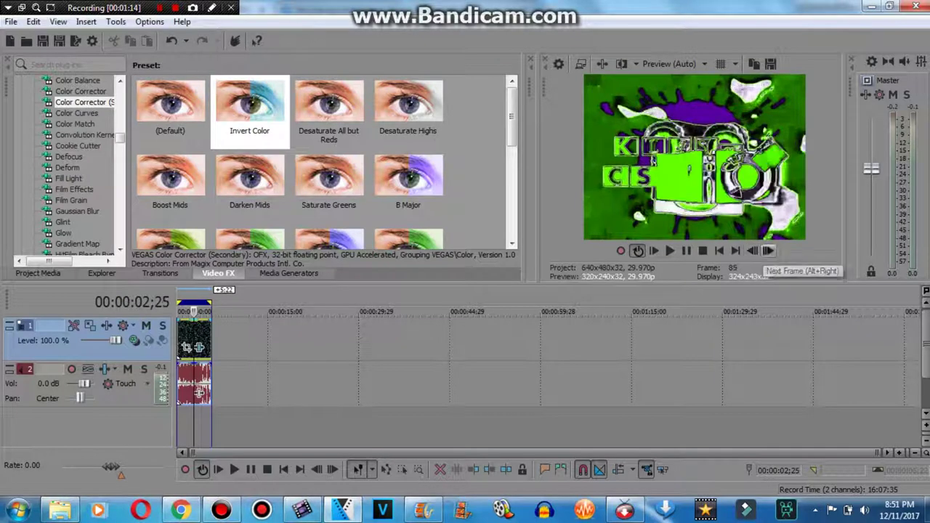
# Apply the TV Simulator effect with the 0.7500 Line Sync preset to the video event
pyautogui.moveTo(120, 138); pyautogui.dragTo(120, 232)
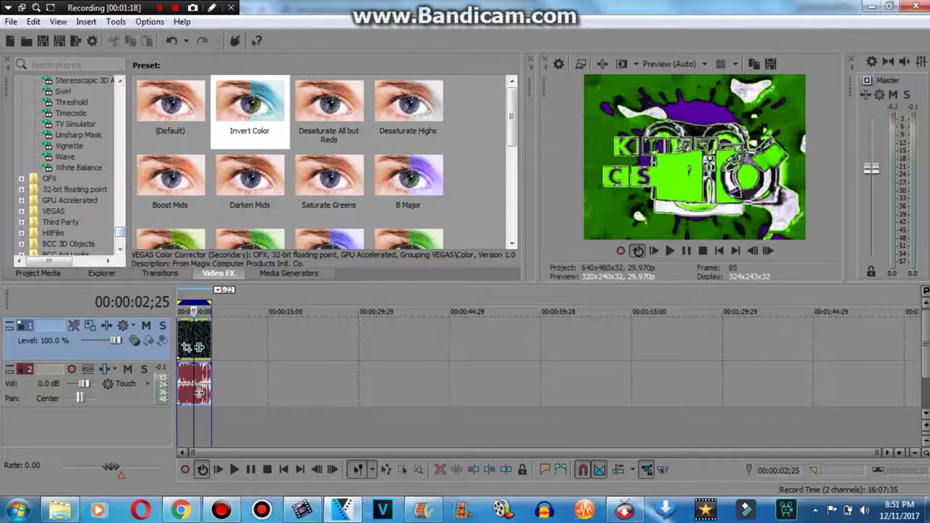
pyautogui.click(75, 123)
pyautogui.click(408, 105)
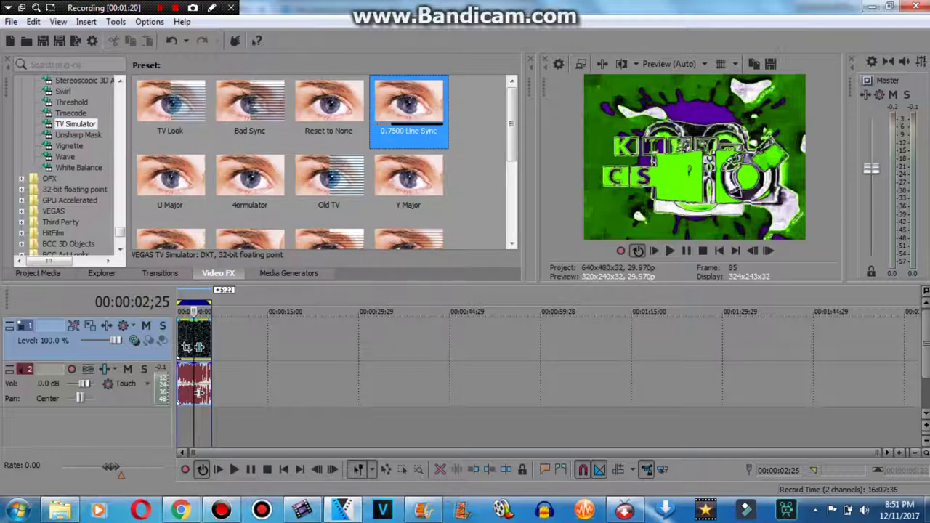
pyautogui.moveTo(409, 105); pyautogui.dragTo(193, 339)
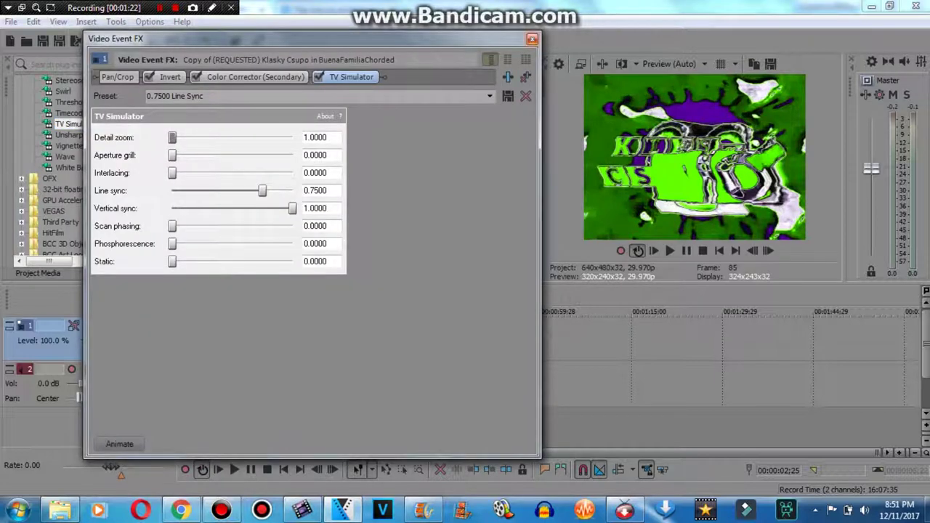
pyautogui.click(532, 39)
# Apply the Wave effect with the Large preset to the video event
pyautogui.click(64, 156)
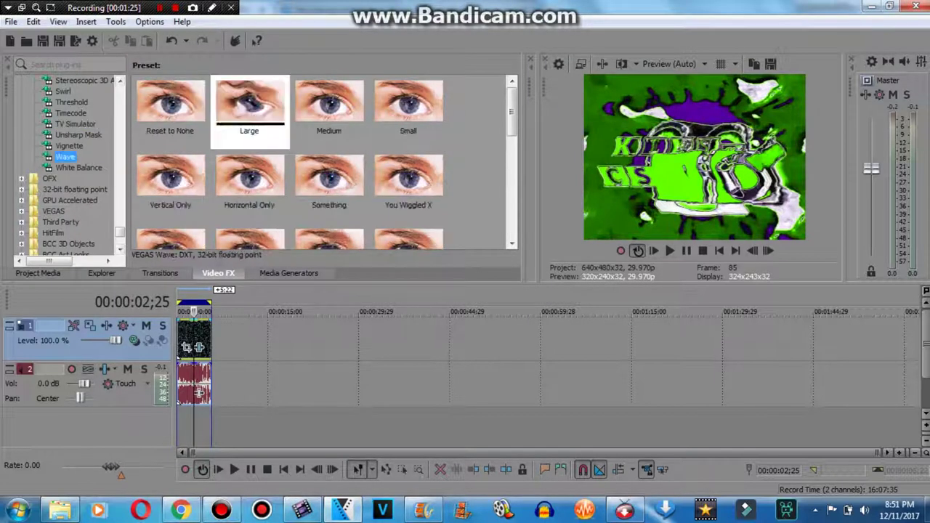
pyautogui.moveTo(249, 105); pyautogui.dragTo(194, 343)
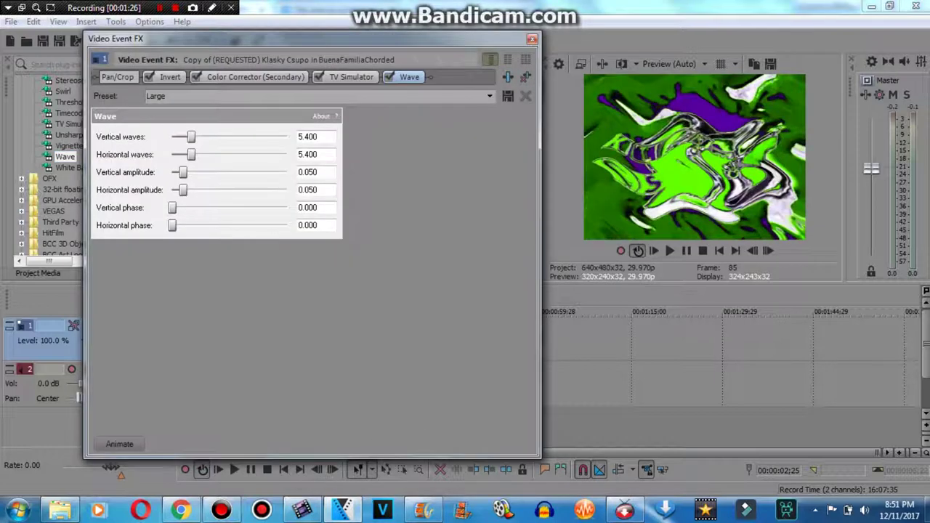
pyautogui.click(533, 39)
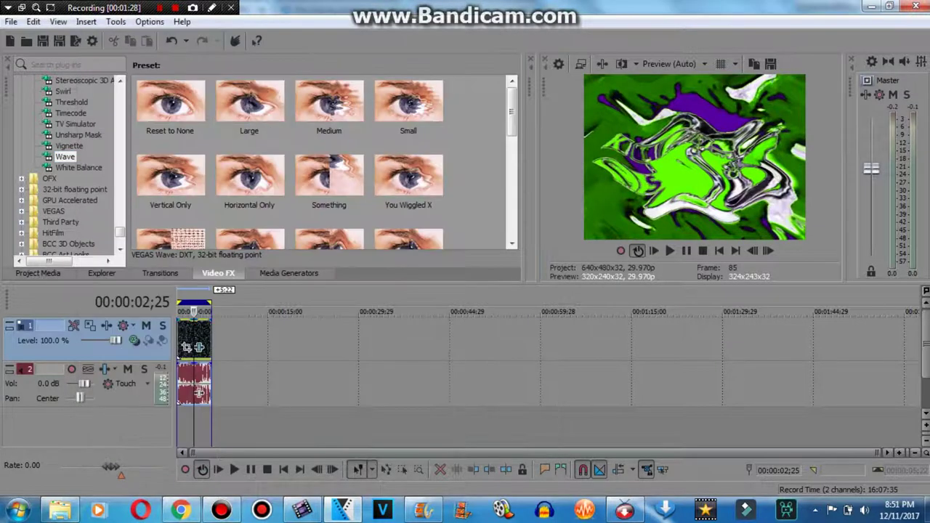
# Check the audio instructions in Chrome, then add Pitch Shift and ExpressFX Flange/Wah-Wah to the audio event in VEGAS
pyautogui.click(181, 509)
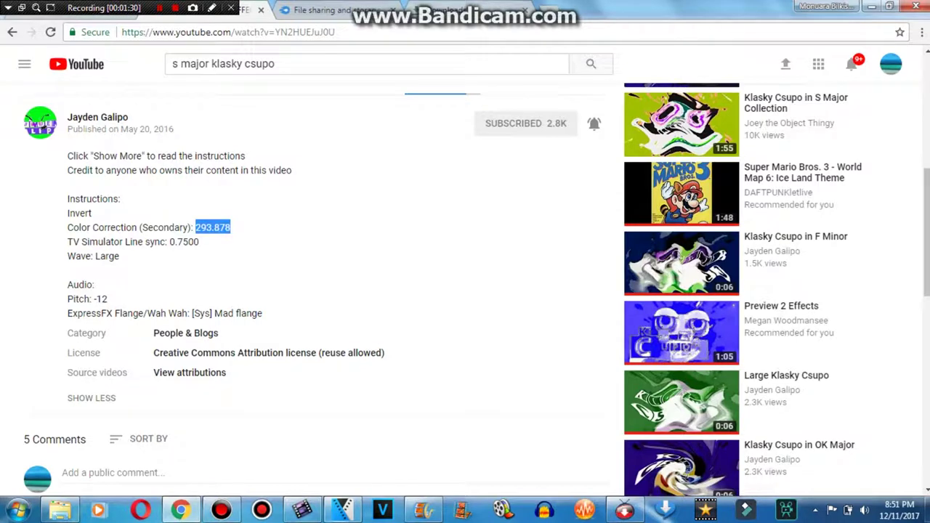
pyautogui.hotkey('alt', 'Tab')
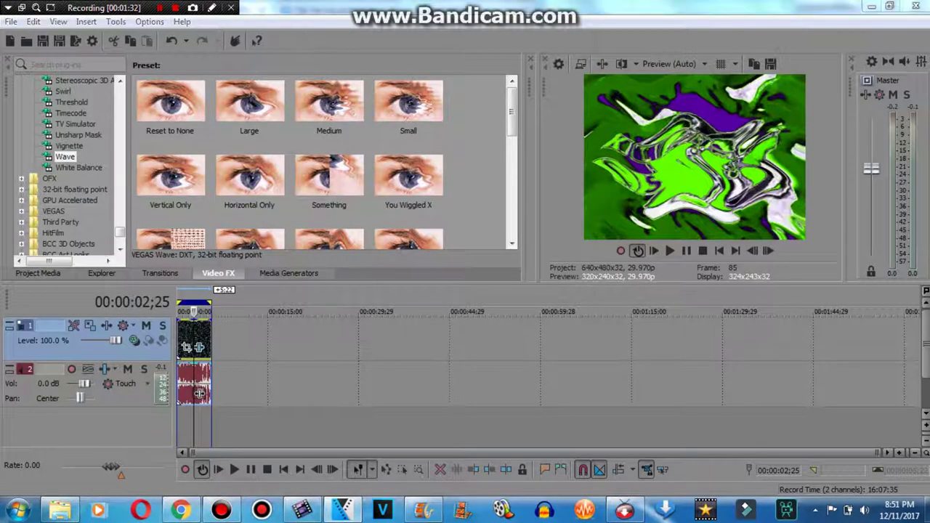
pyautogui.click(198, 393)
pyautogui.doubleClick(585, 190)
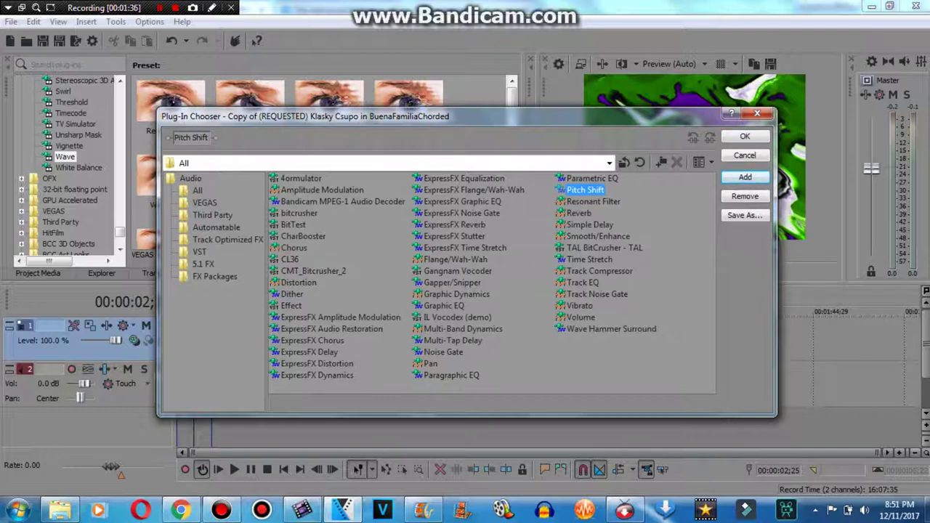
pyautogui.doubleClick(474, 189)
pyautogui.click(744, 136)
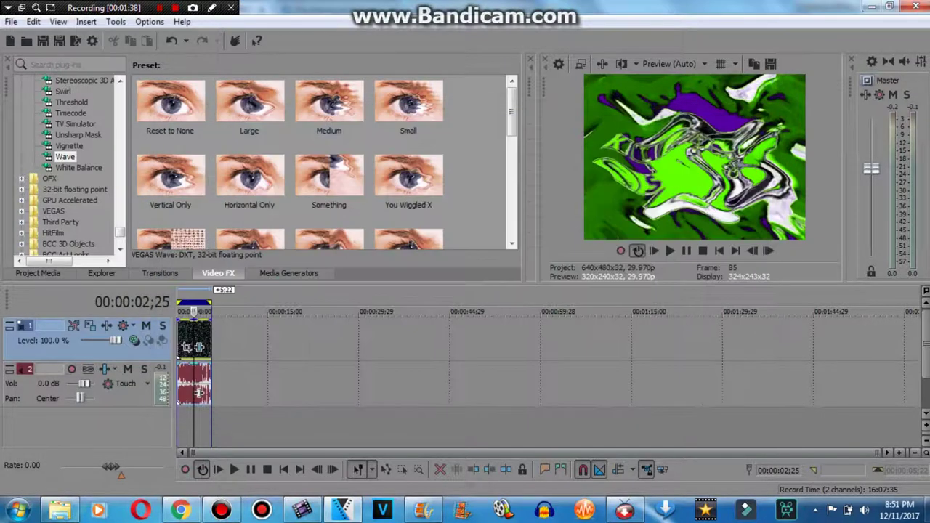
# Apply the [Sys] Mad flange preset to the ExpressFX Flange/Wah-Wah effect
pyautogui.click(351, 64)
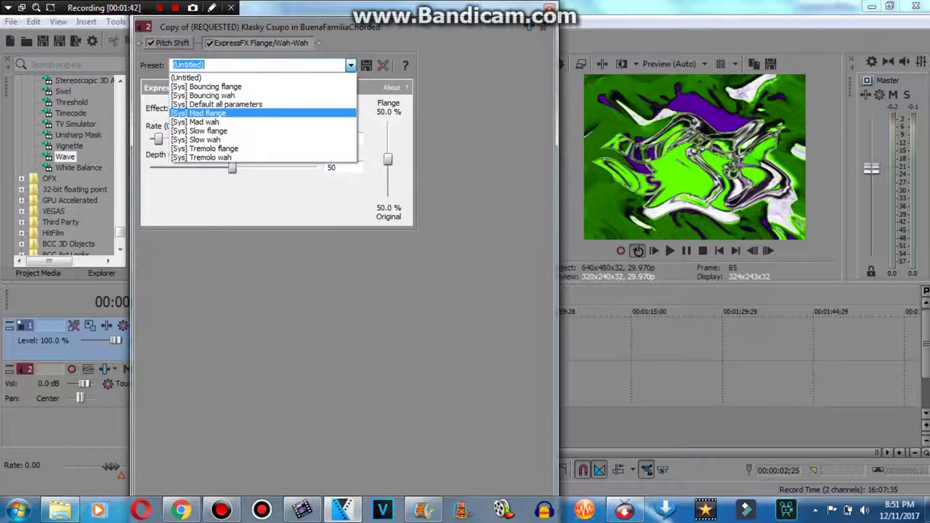
pyautogui.click(208, 113)
# Set Pitch Shift to preserve duration in A17. Drums, unpitched (minimum echo) mode, shift the pitch by -12 semitones, and close the audio effects window
pyautogui.click(172, 43)
pyautogui.click(151, 195)
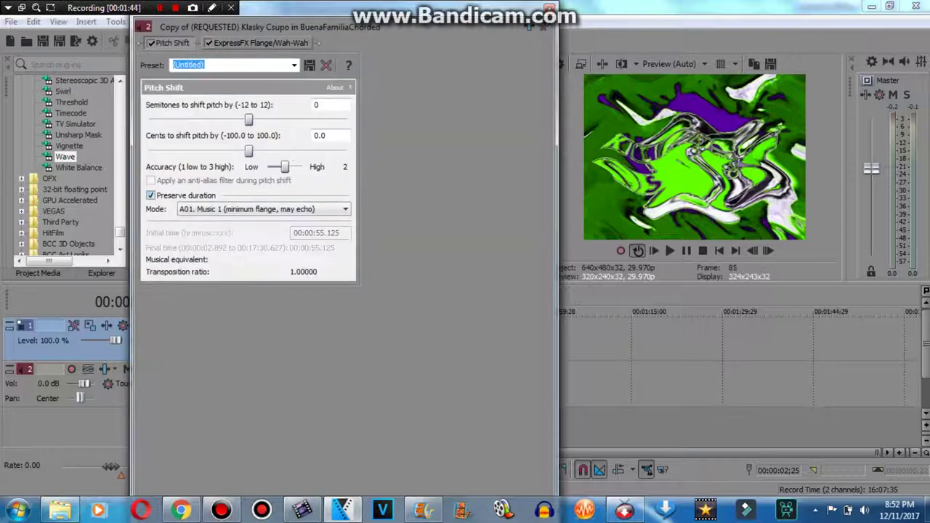
pyautogui.click(262, 210)
pyautogui.click(240, 367)
pyautogui.moveTo(249, 120); pyautogui.dragTo(150, 120)
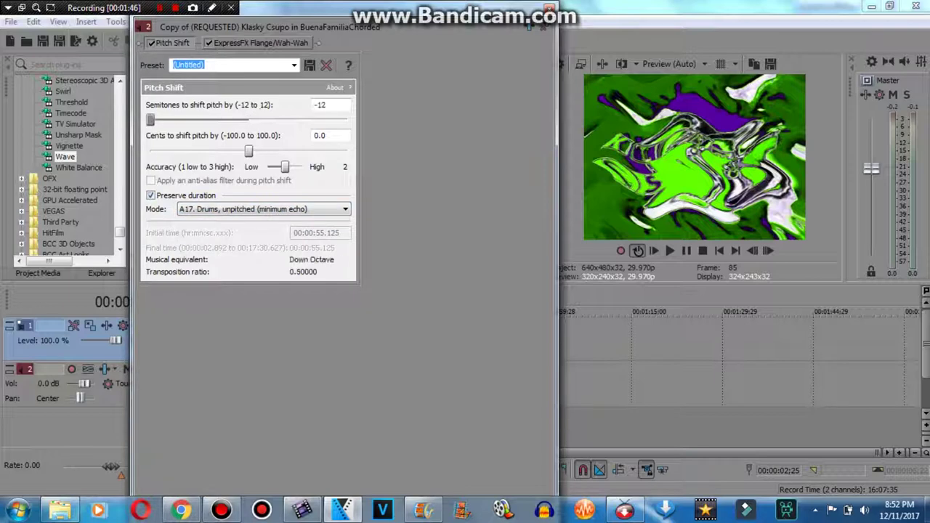
pyautogui.click(260, 43)
pyautogui.click(550, 8)
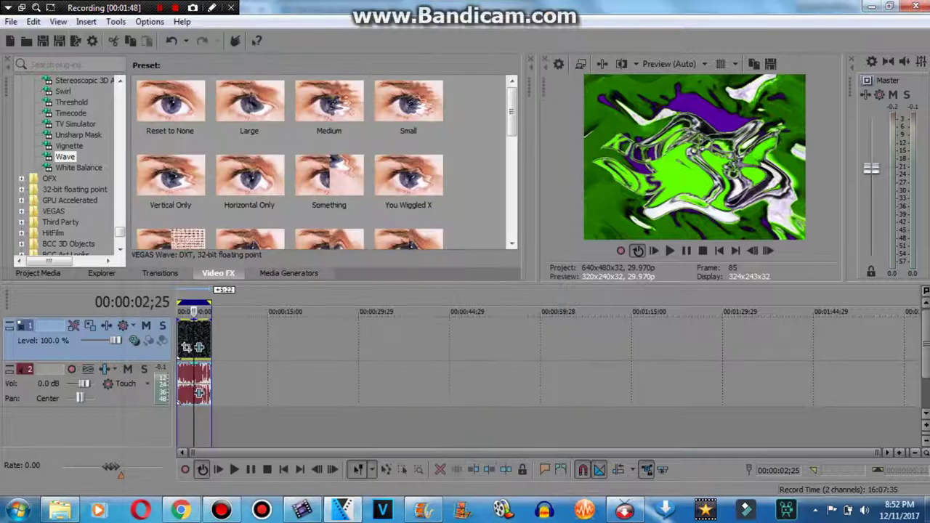
# Preview the edited clip from the beginning of the timeline and return the cursor to the start
pyautogui.press('Home')
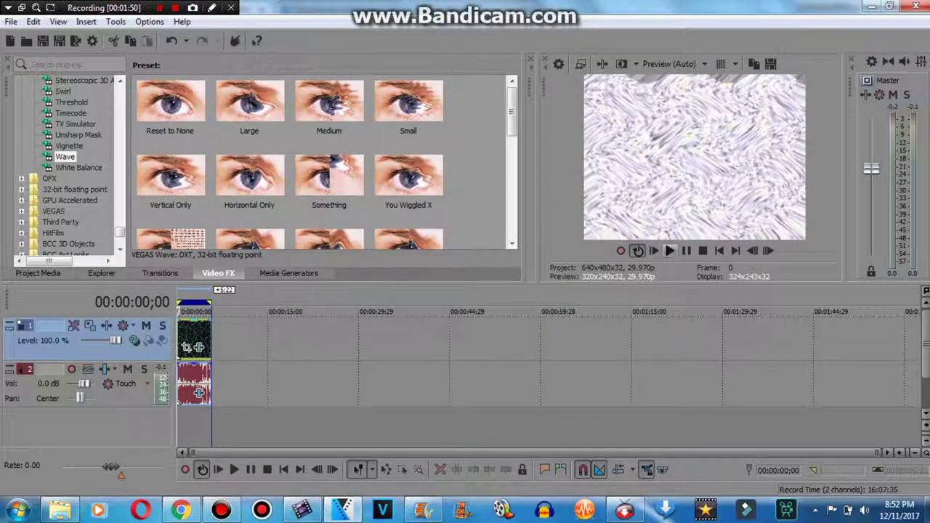
pyautogui.click(669, 250)
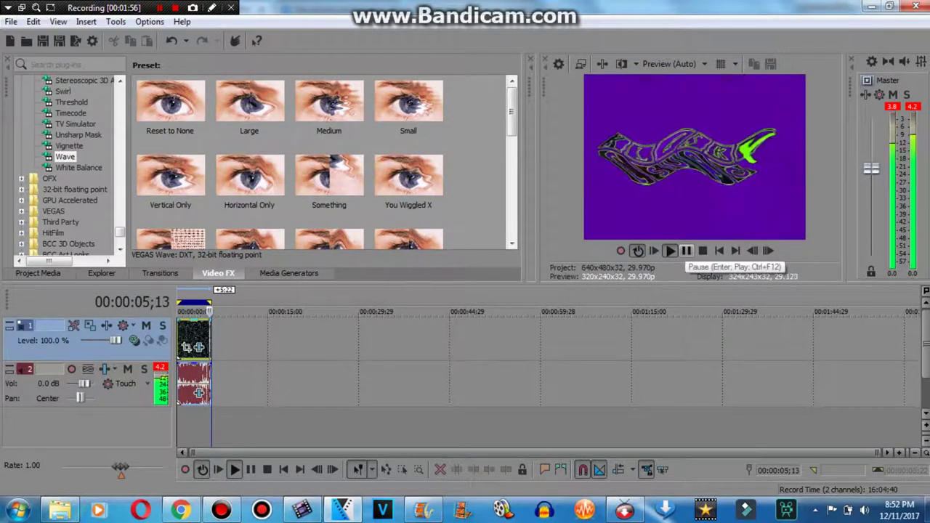
pyautogui.click(686, 250)
pyautogui.click(718, 250)
# Switch to Chrome and play the original Klasky Csupo in S Major video for comparison
pyautogui.click(181, 510)
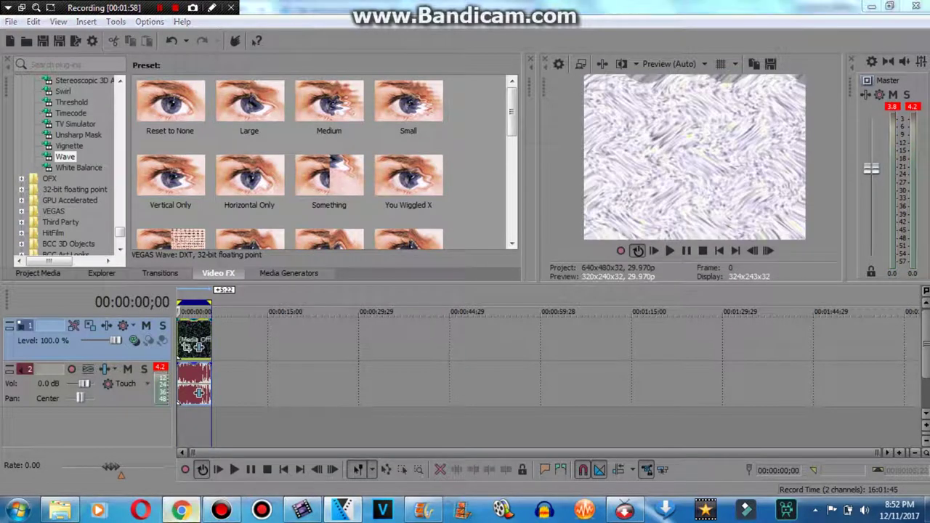
pyautogui.click(291, 64)
pyautogui.hotkey('ctrl', 'a')
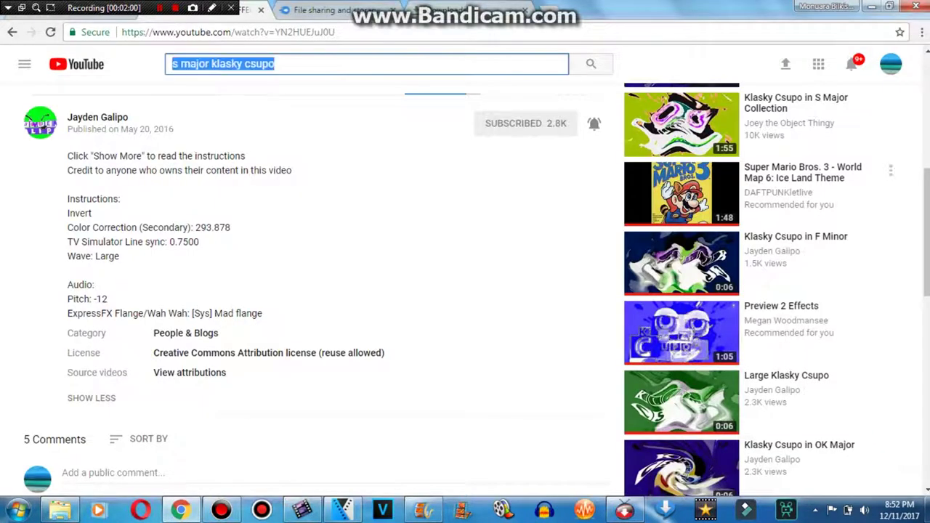
pyautogui.scroll(6, 799, 193)
pyautogui.click(315, 262)
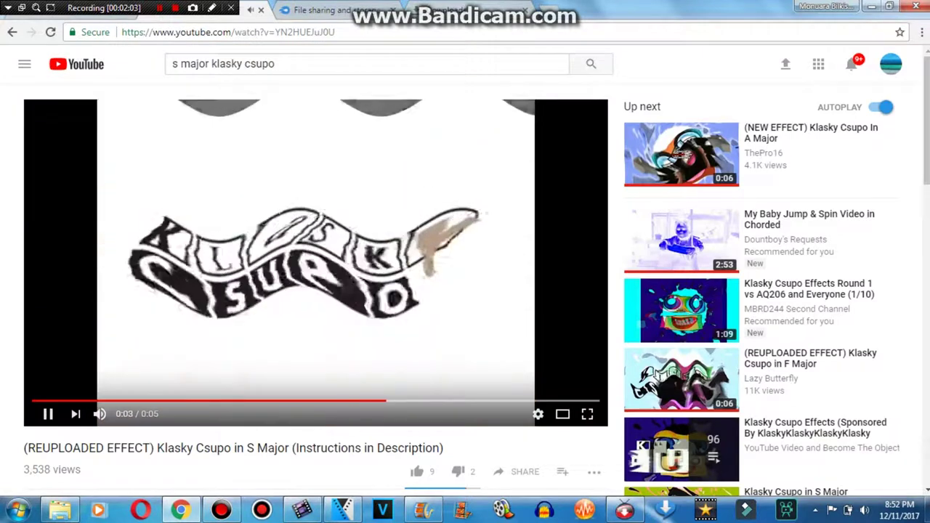
# Search YouTube for "s major klasky csupo buenafamiliachorded"
pyautogui.moveTo(279, 64); pyautogui.dragTo(168, 64)
pyautogui.click(290, 64)
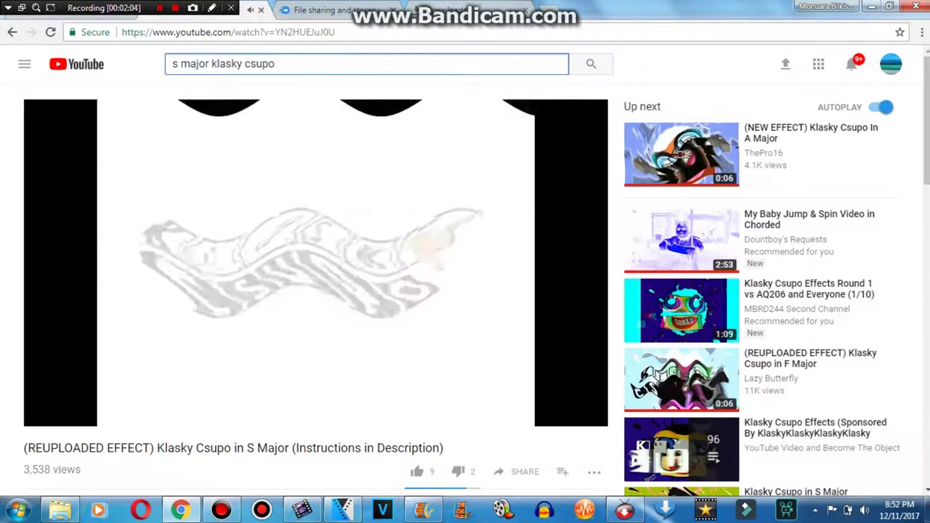
pyautogui.write('buena')
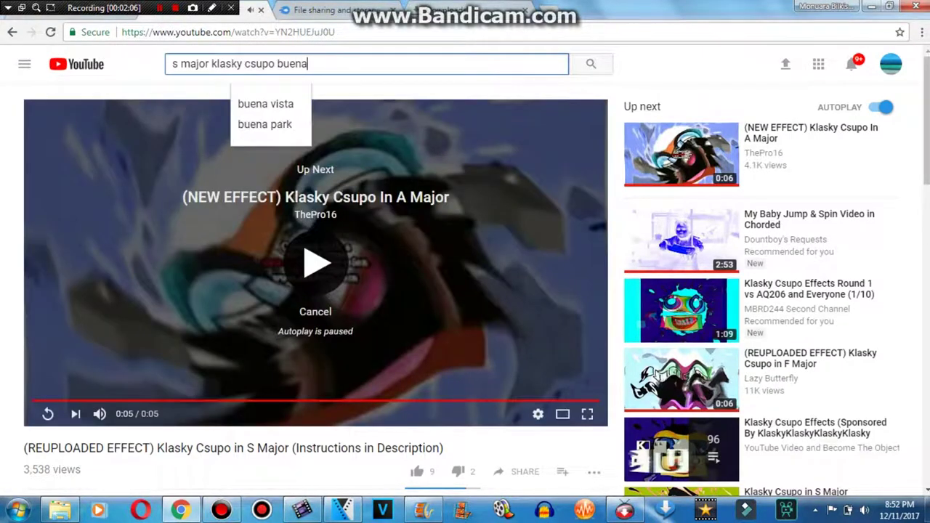
pyautogui.write('fami')
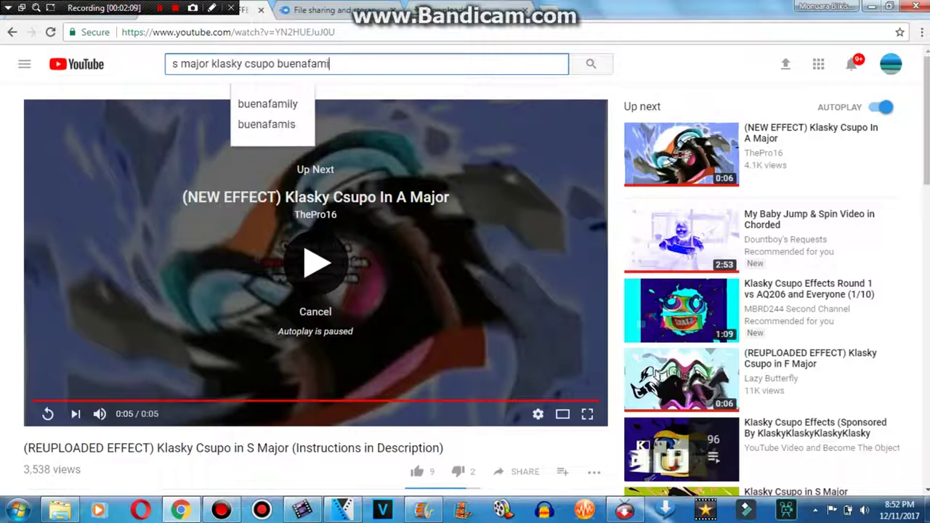
pyautogui.write('liachorded')
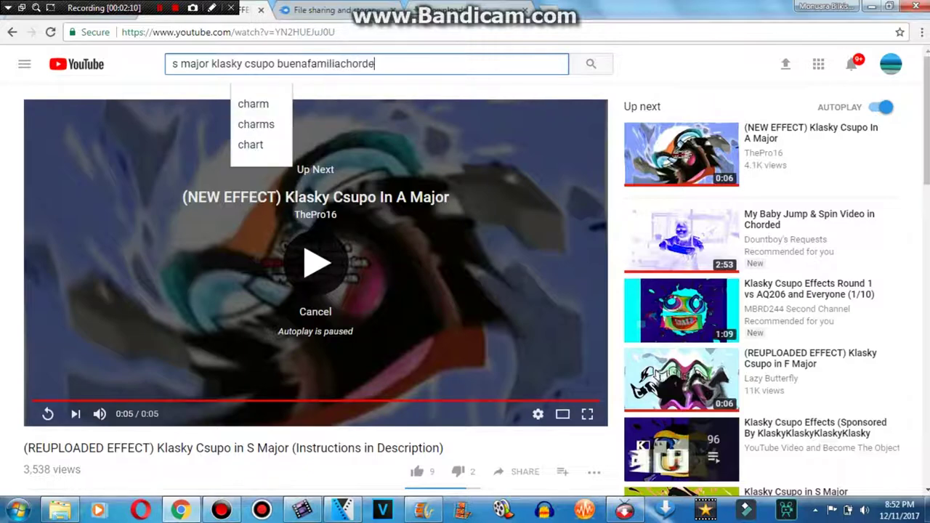
pyautogui.press('Return')
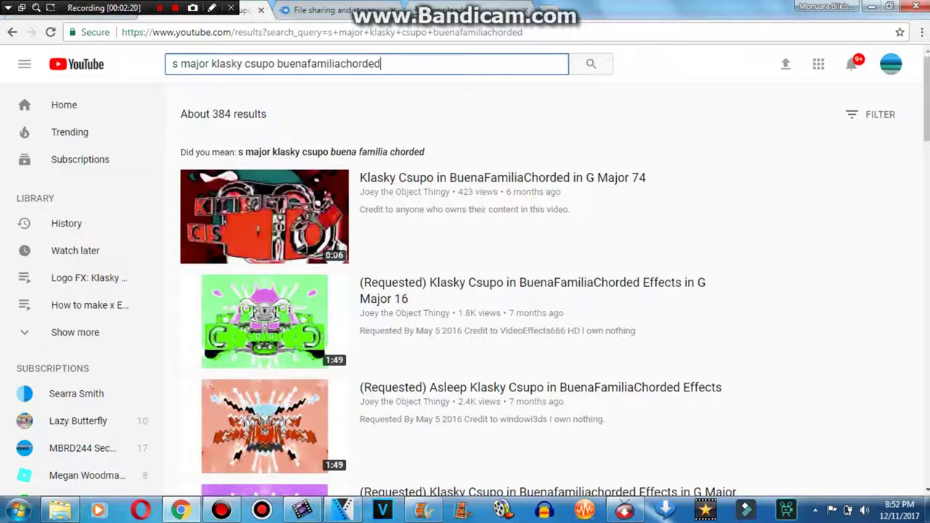
# Switch to VEGAS and render the loop region as "Klasky Csupo in BuenaFamiliaChorded in S Major" with the 3 Mbps Video Windows Media template
pyautogui.click(342, 510)
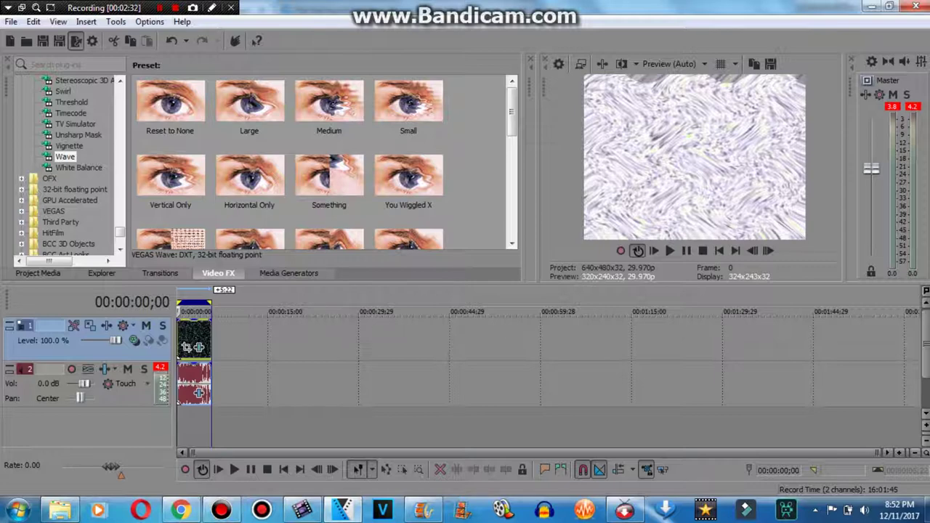
pyautogui.click(75, 40)
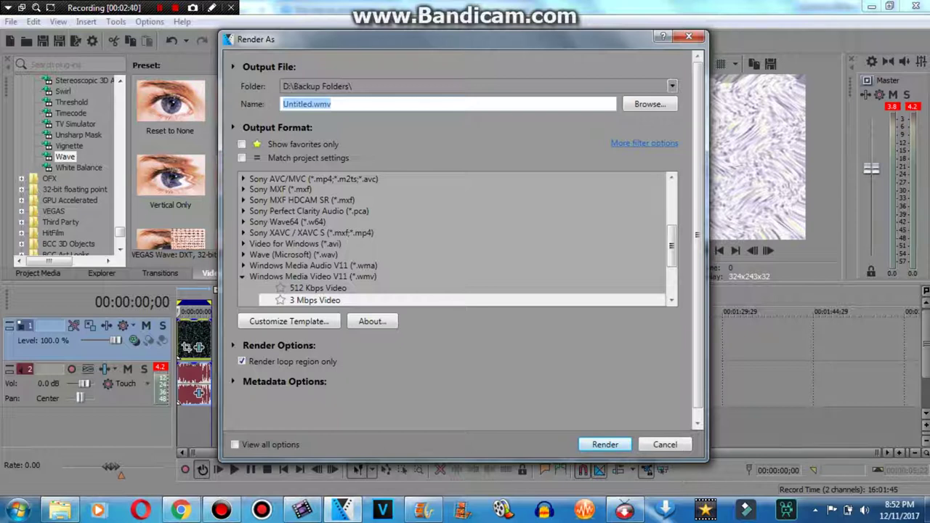
pyautogui.write('Klask')
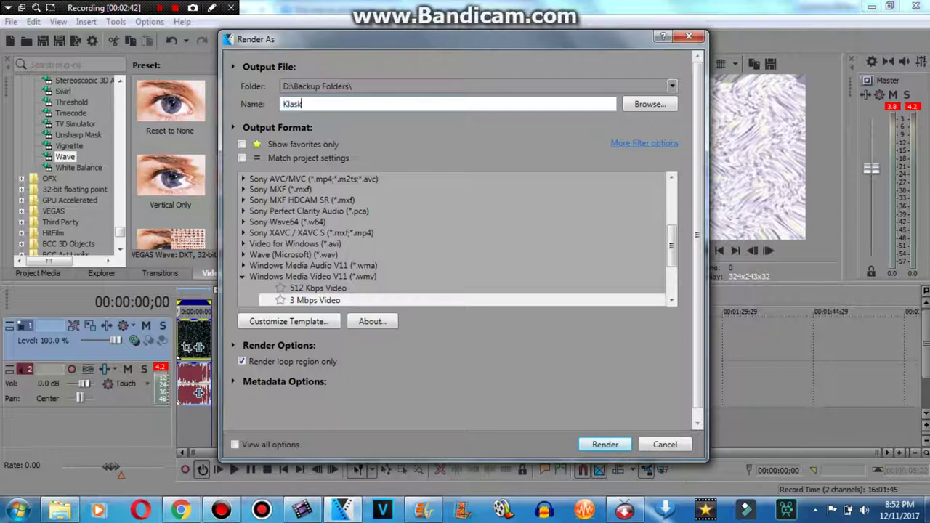
pyautogui.write('y Csupo in BuenaFami')
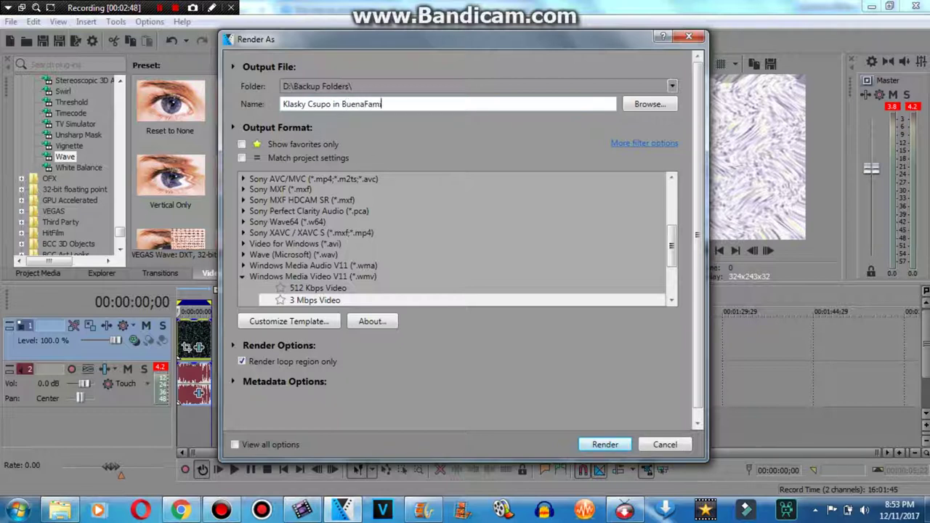
pyautogui.write('liaChorded in S Major')
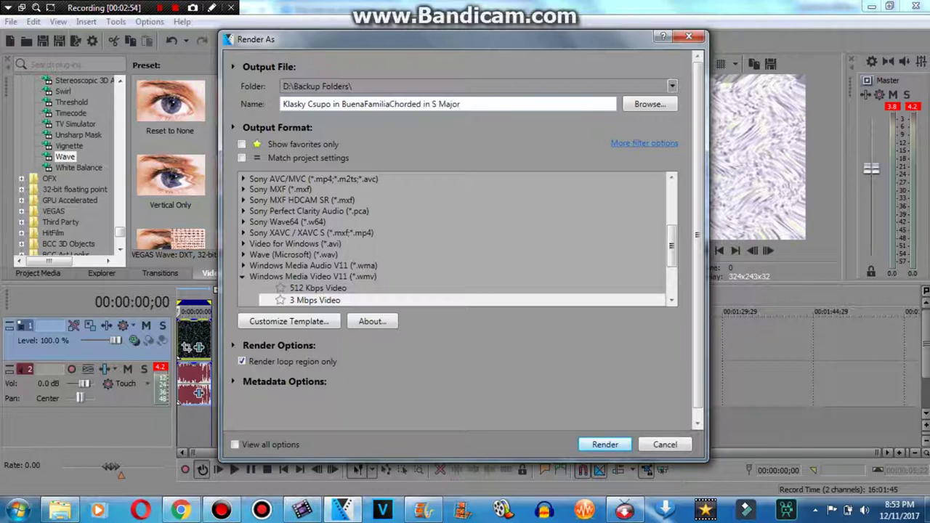
pyautogui.press('Return')
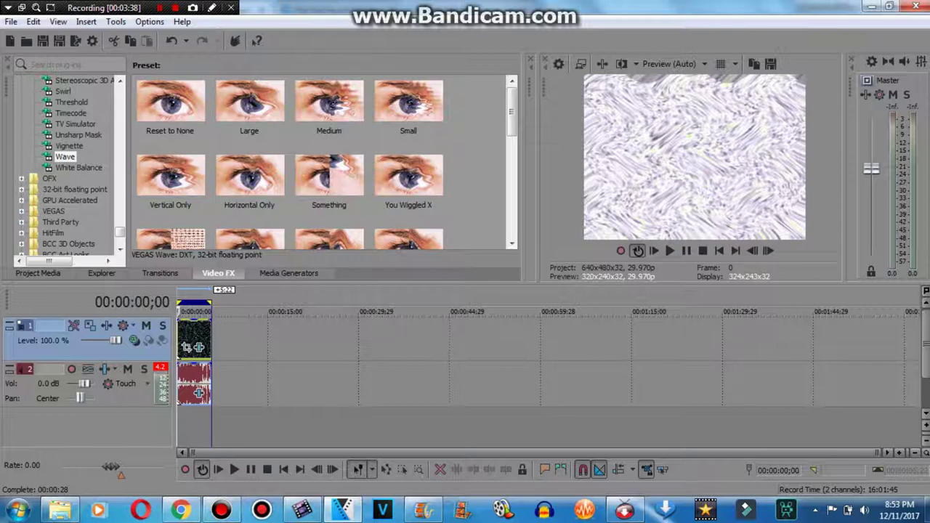
# Delete the clip's video and audio events from the timeline
pyautogui.rightClick(206, 336)
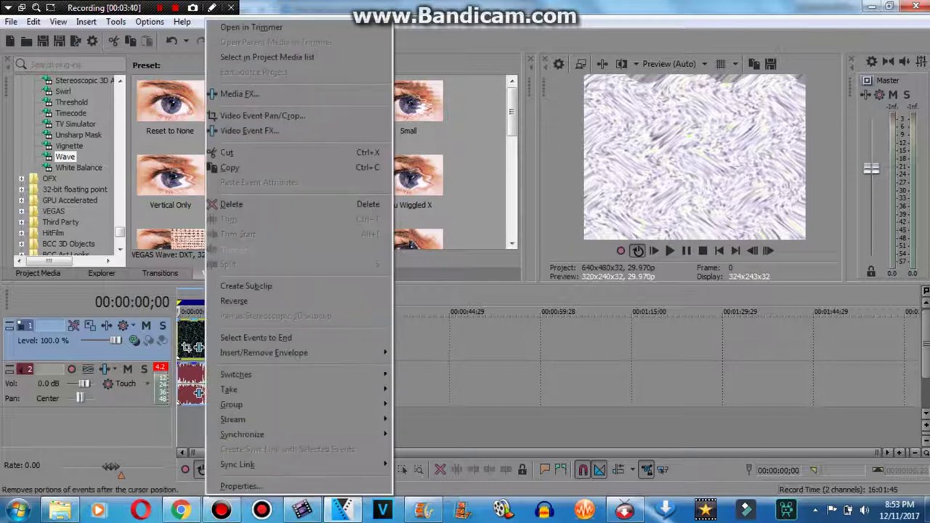
pyautogui.click(231, 204)
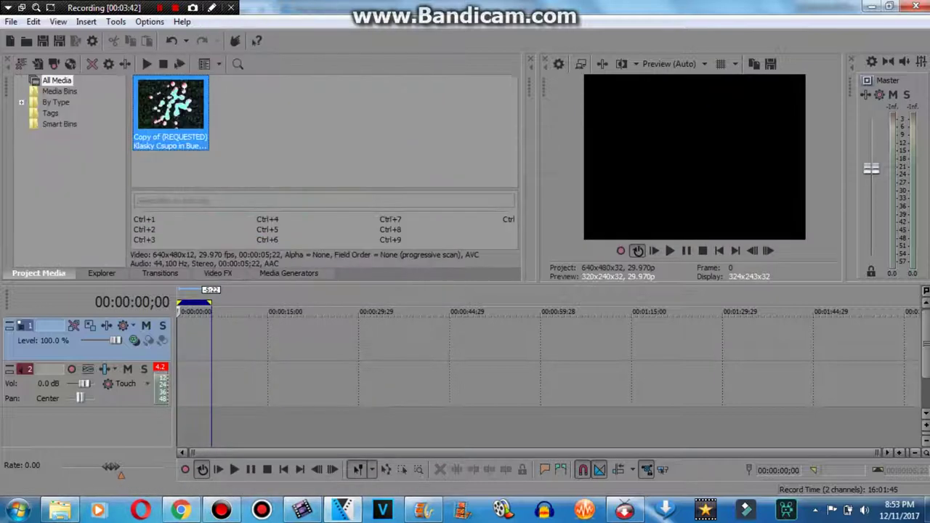
# Open YouTube's upload page in Chrome and upload the "Klasky Csupo in BuenaFamiliaChorded in S Major" WMV file from Backup Folders
pyautogui.click(181, 510)
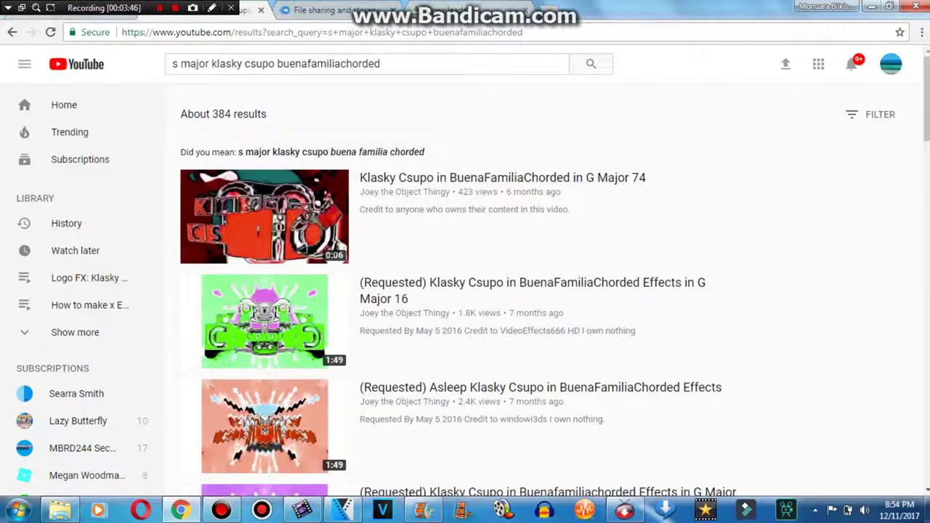
pyautogui.click(73, 17)
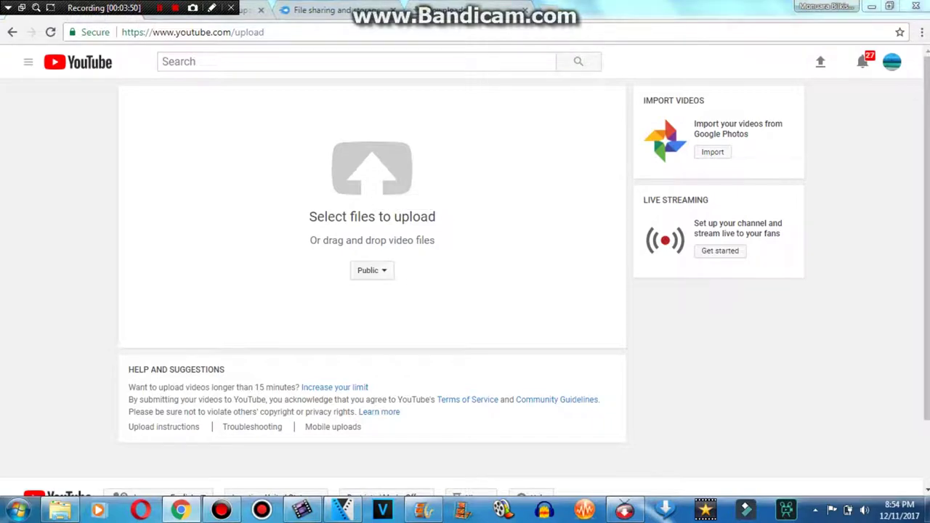
pyautogui.click(372, 169)
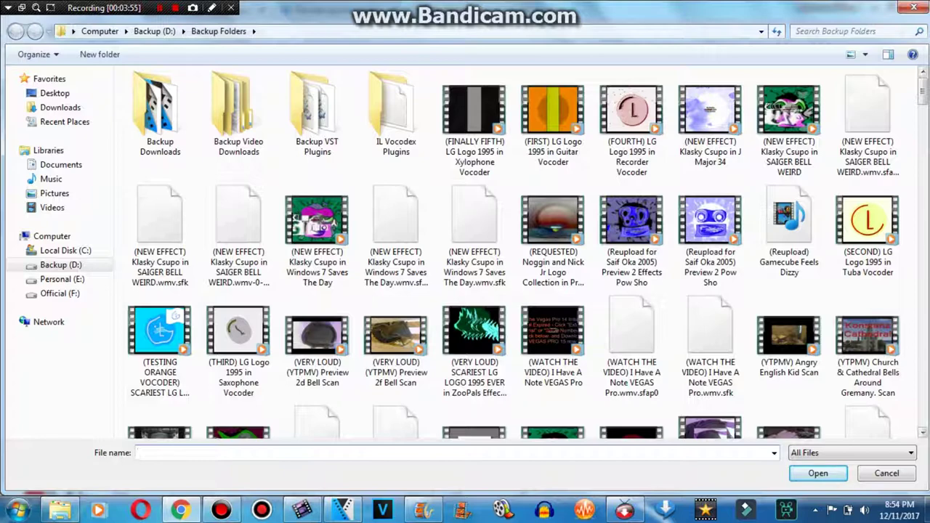
pyautogui.scroll(-5, 512, 251)
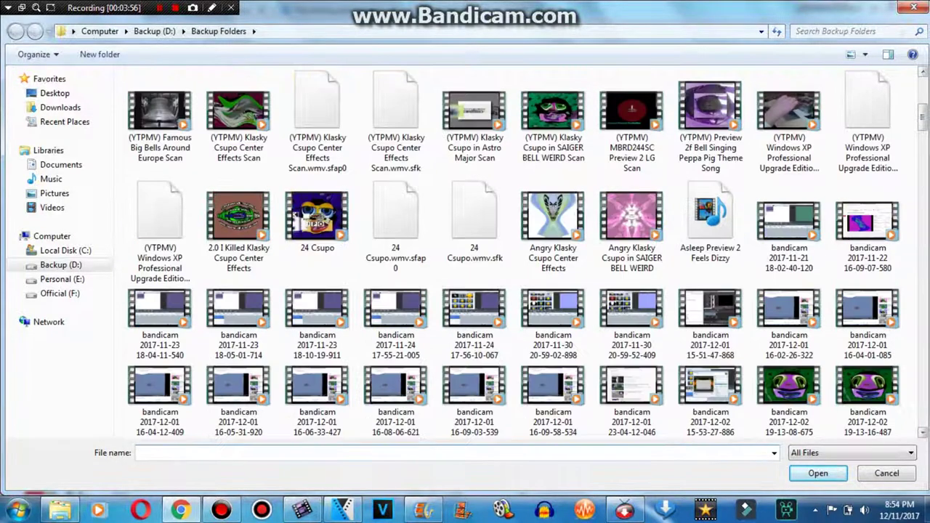
pyautogui.scroll(-5, 512, 251)
pyautogui.scroll(-5, 513, 251)
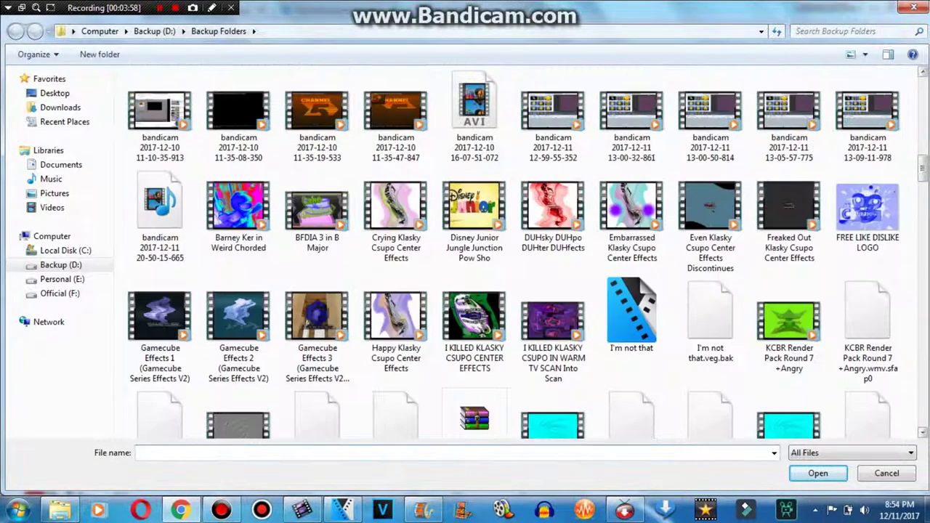
pyautogui.scroll(-5, 512, 250)
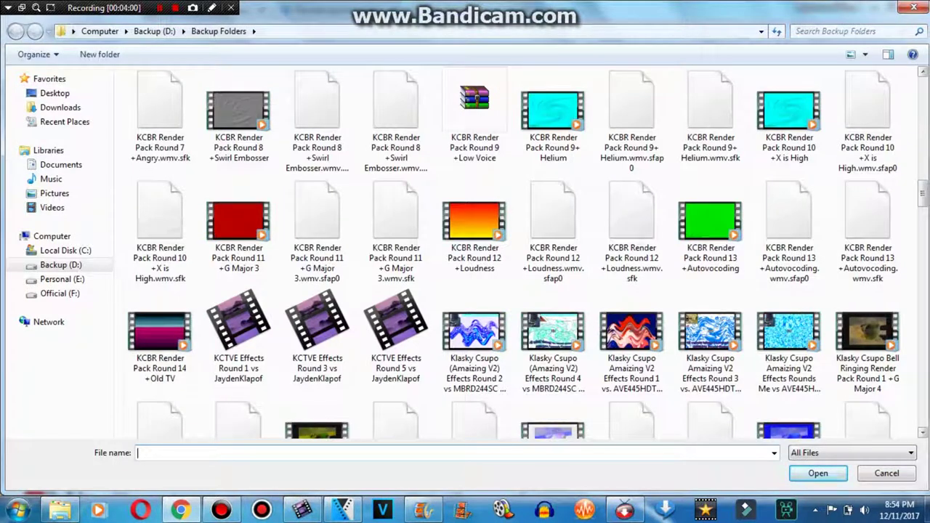
pyautogui.scroll(5, 512, 250)
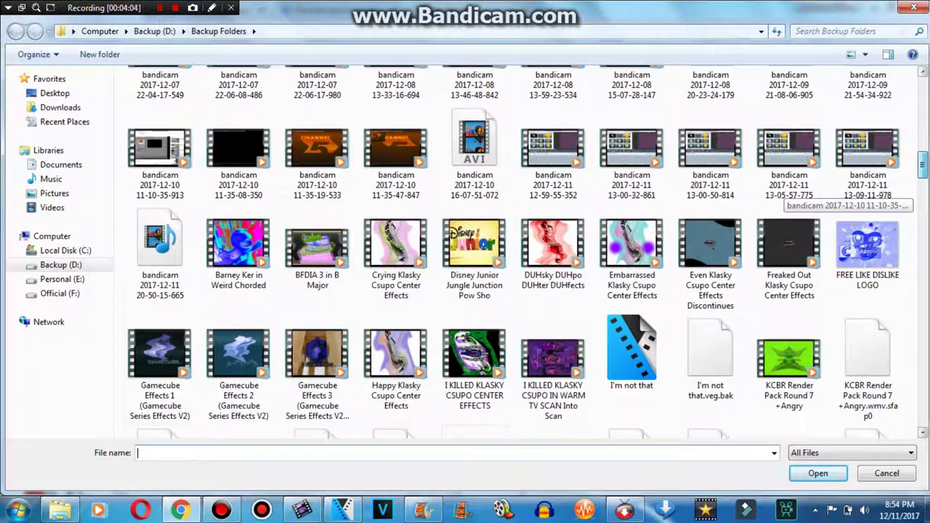
pyautogui.scroll(-15, 784, 192)
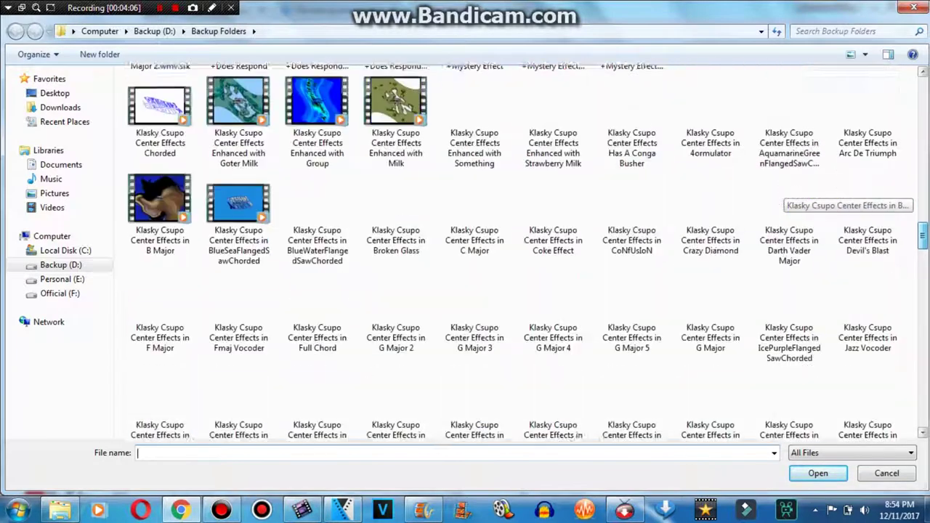
pyautogui.scroll(-5, 785, 196)
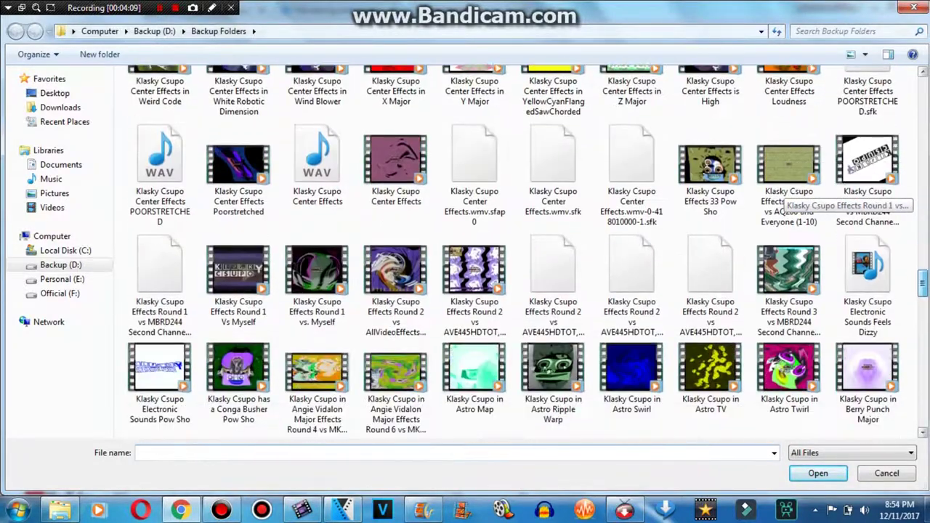
pyautogui.scroll(-3, 785, 196)
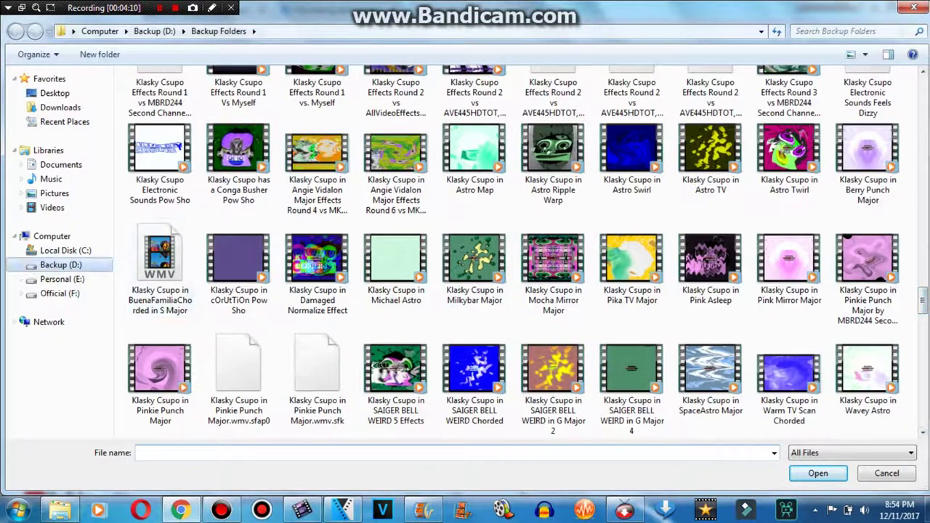
pyautogui.doubleClick(160, 269)
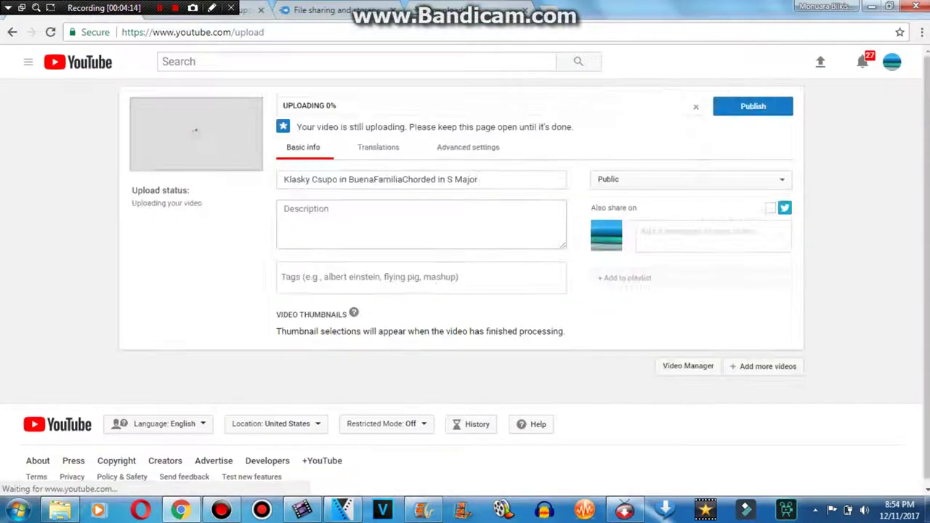
pyautogui.rightClick(393, 243)
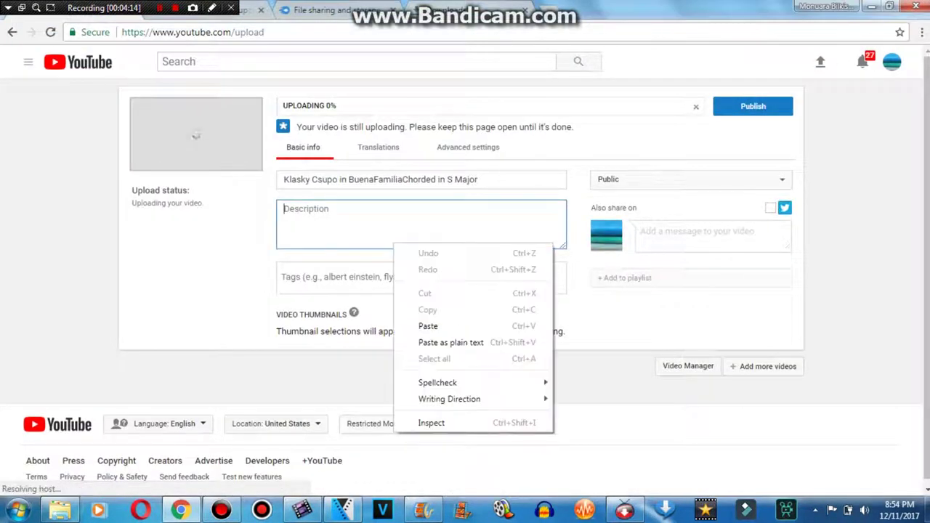
pyautogui.click(425, 326)
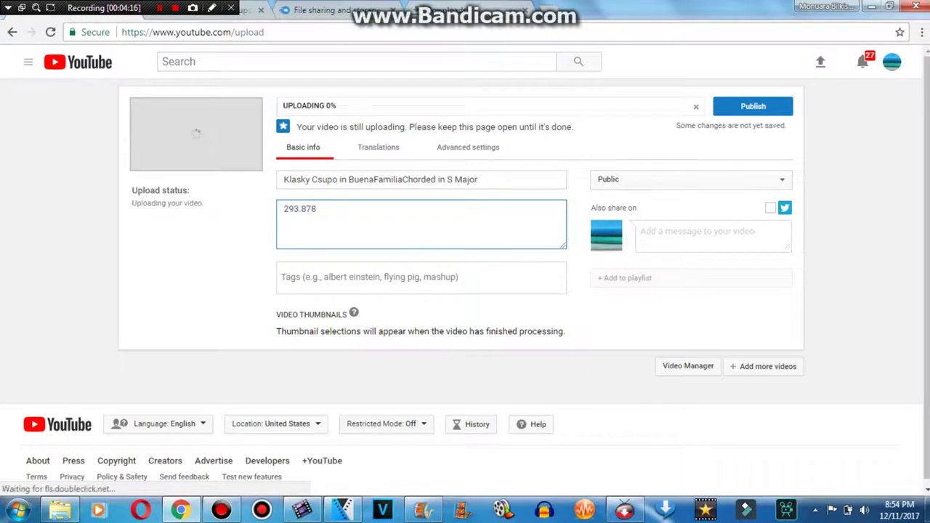
pyautogui.hotkey('ctrl', 'a')
pyautogui.press('BackSpace')
# Replace the video description with "Credit to anyone who owns their content in this video" and copy that text
pyautogui.write('Credi')
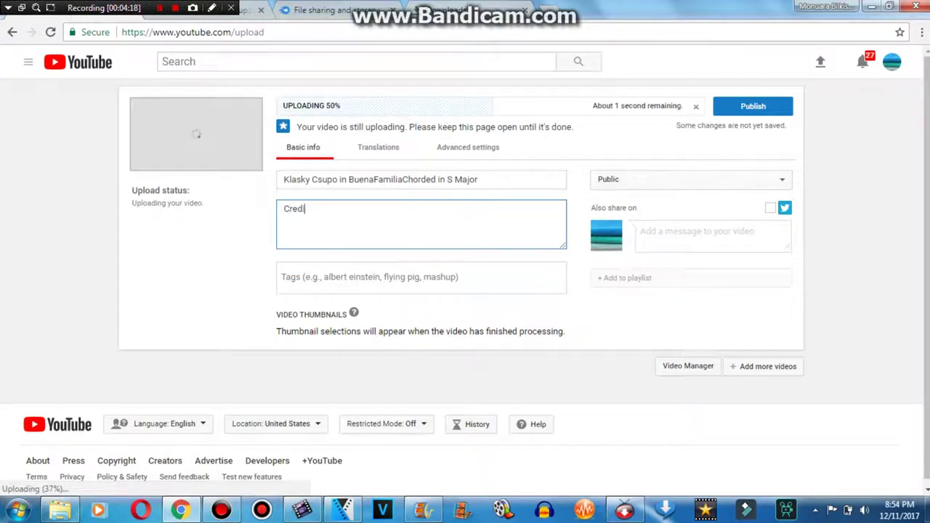
pyautogui.write('t to ')
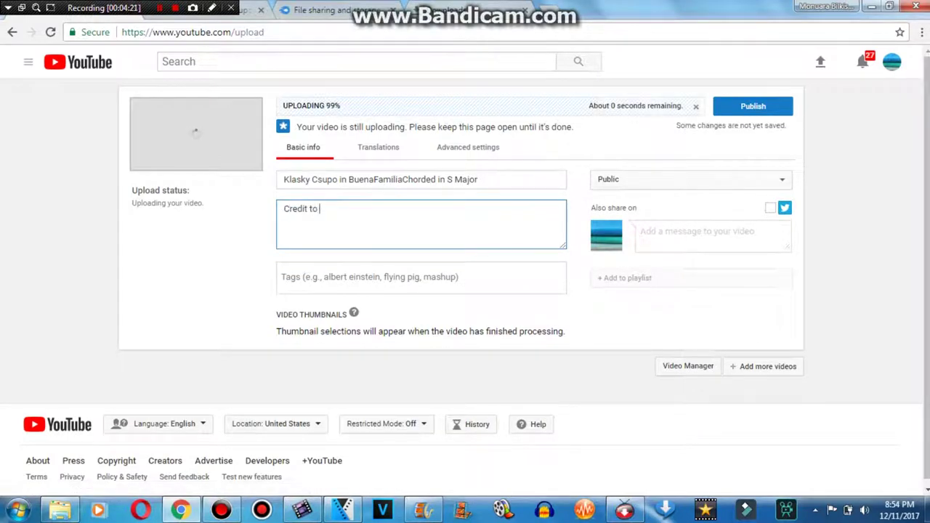
pyautogui.write('anyone who')
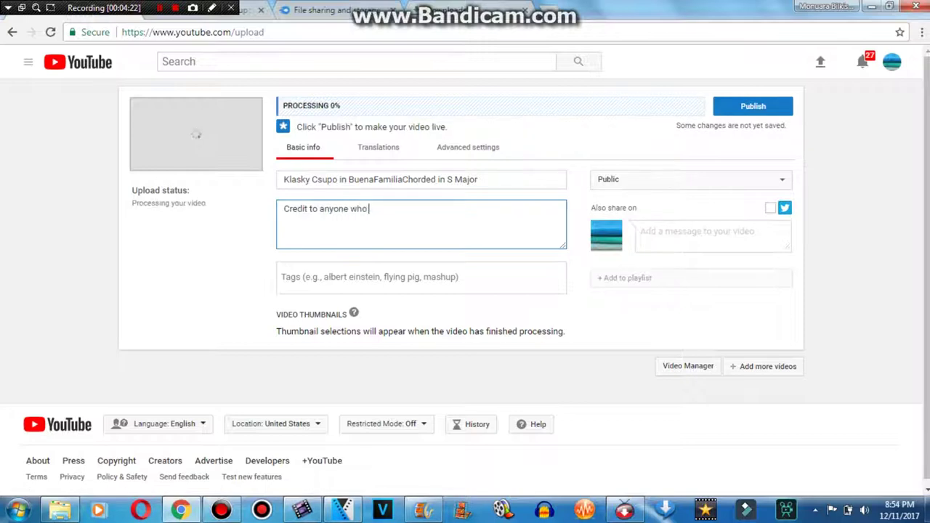
pyautogui.write(' owns thei')
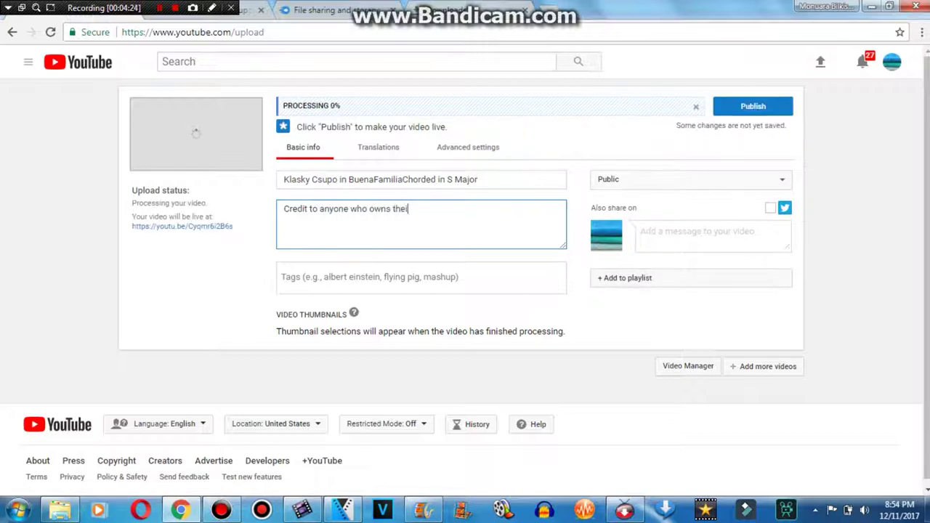
pyautogui.write('r content in this video')
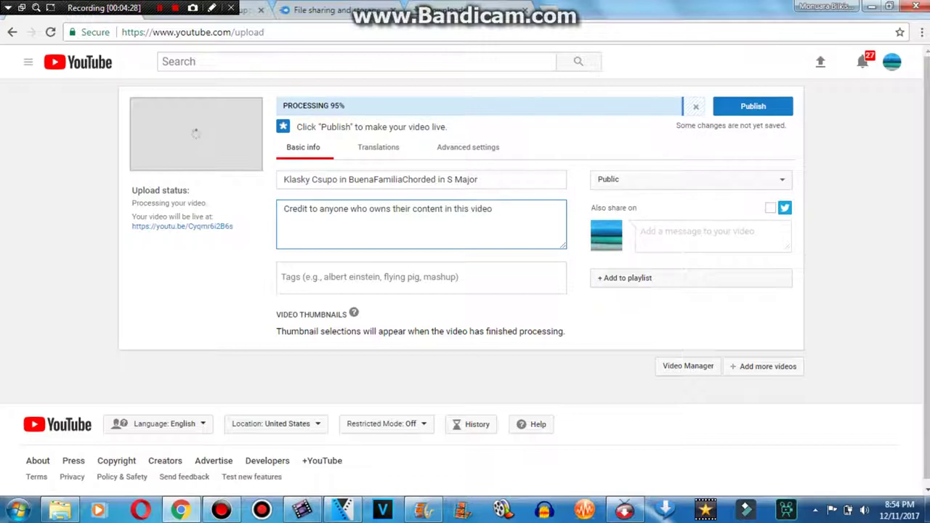
pyautogui.hotkey('ctrl', 'a')
pyautogui.rightClick(362, 233)
pyautogui.click(385, 255)
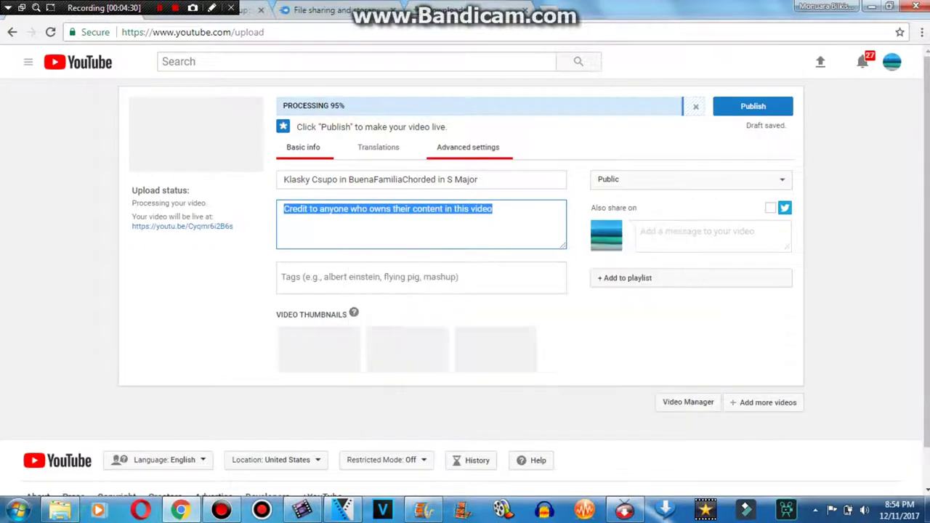
# Set the video's license to Creative Commons - Attribution and publish the video
pyautogui.click(468, 147)
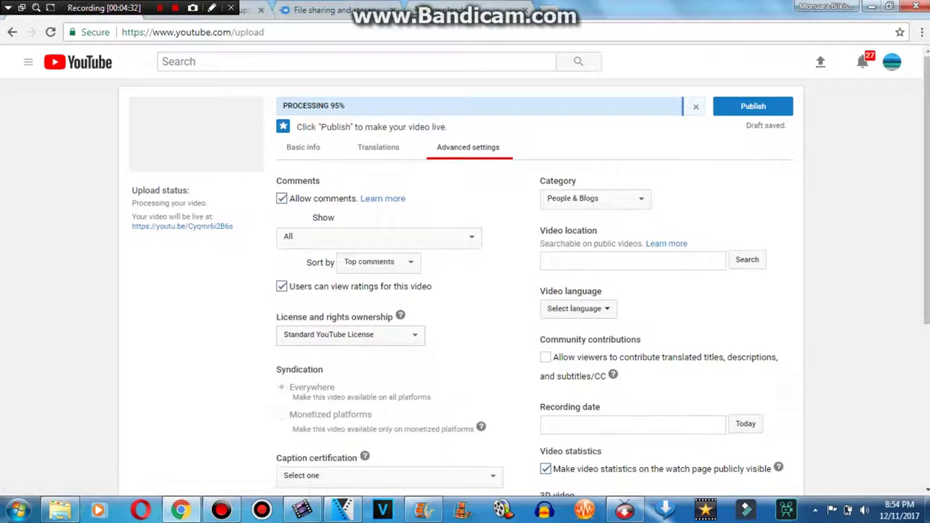
pyautogui.click(350, 334)
pyautogui.click(350, 361)
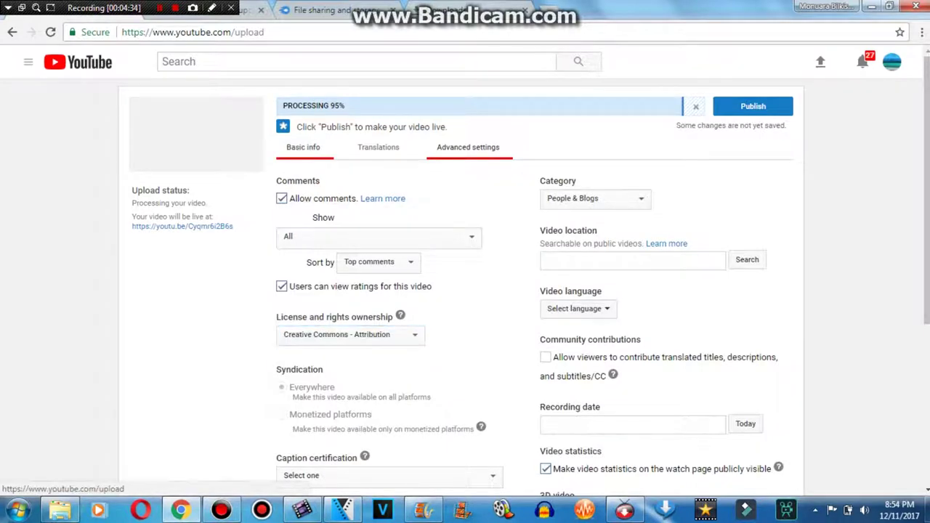
pyautogui.click(303, 147)
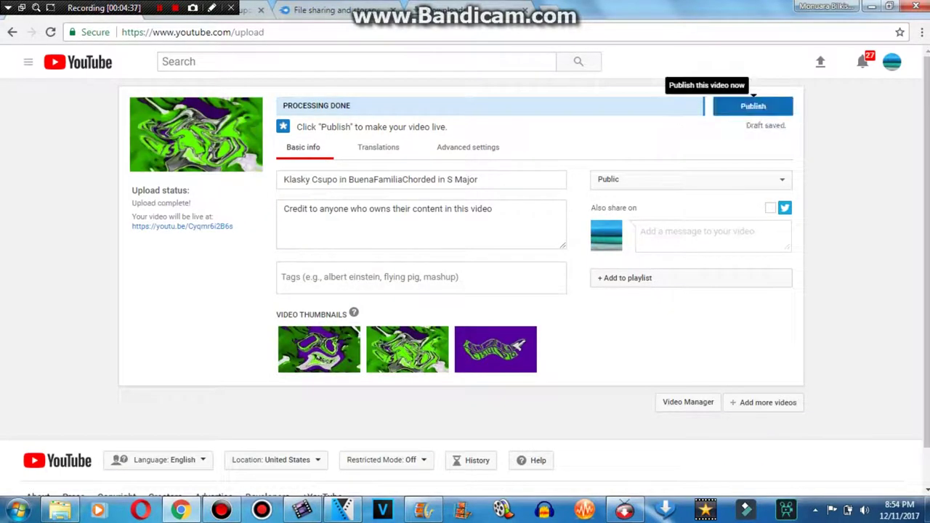
pyautogui.click(753, 106)
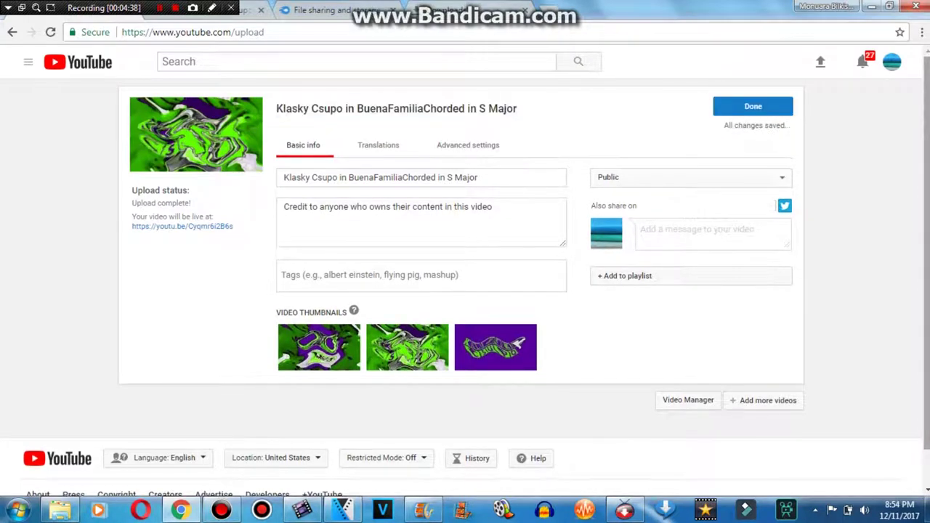